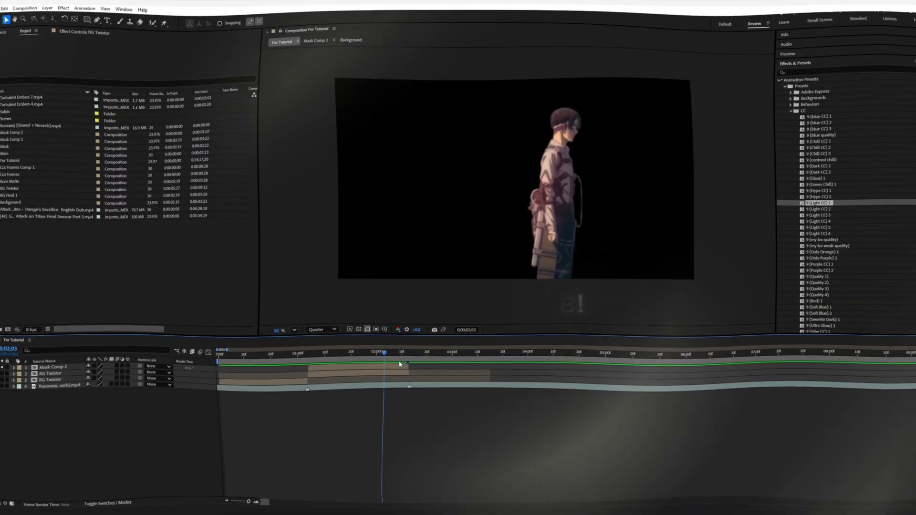
# Preview the comp, then add a Transition Matte solid and pre-compose it into a Matte comp.
pyautogui.press('space')
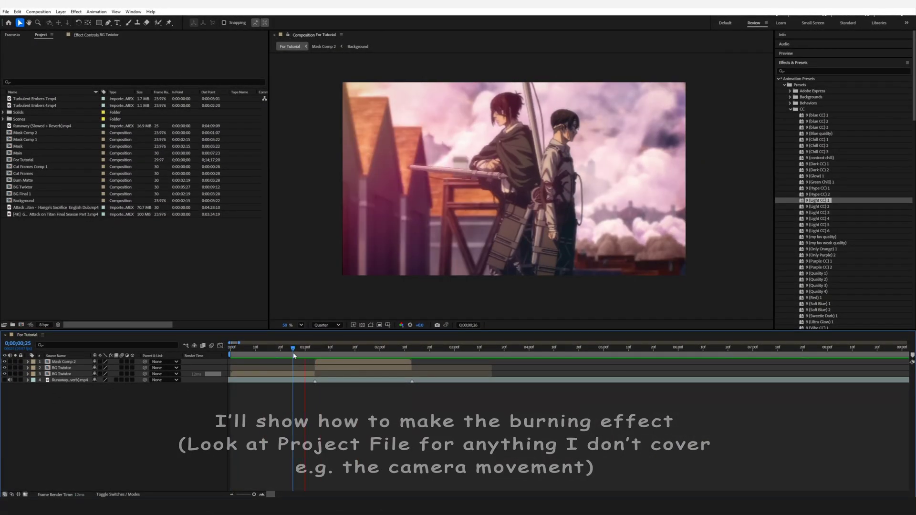
pyautogui.hotkey('ctrl', 'y')
pyautogui.write('Transition Matte')
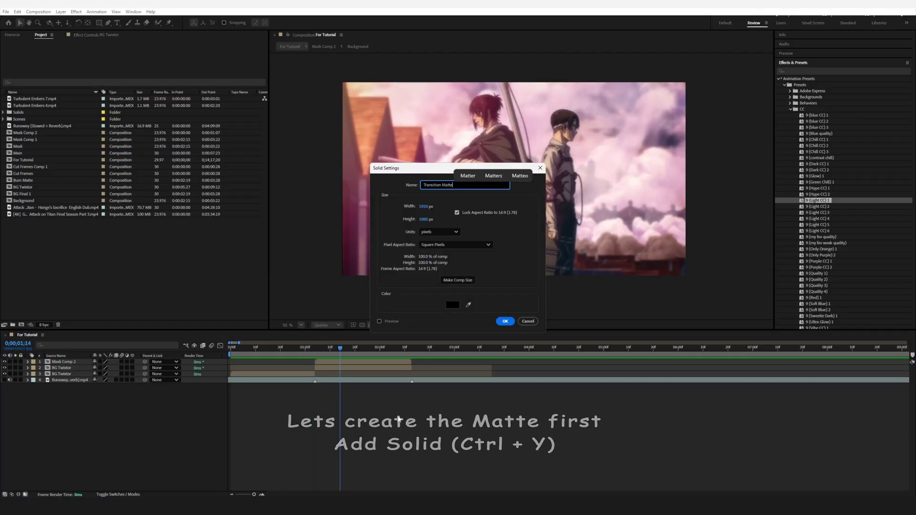
pyautogui.click(505, 321)
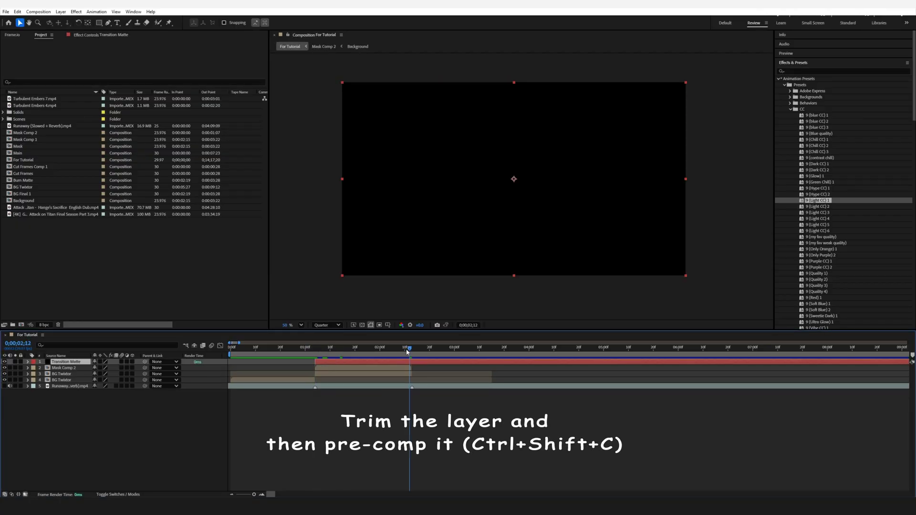
pyautogui.hotkey('ctrl', 'shift', 'c')
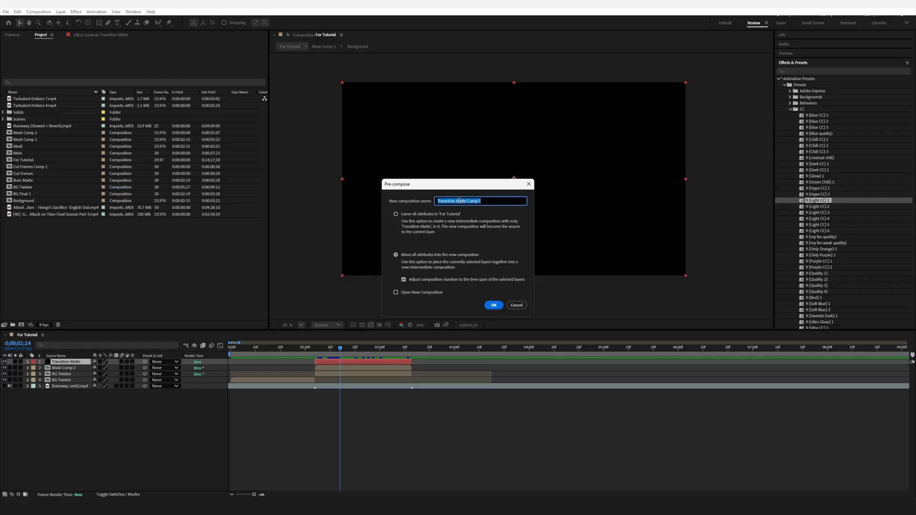
pyautogui.write('Matte')
pyautogui.click(499, 306)
# Inside the Matte pre-comp, change the Transition Matte solid's colour to white.
pyautogui.doubleClick(326, 362)
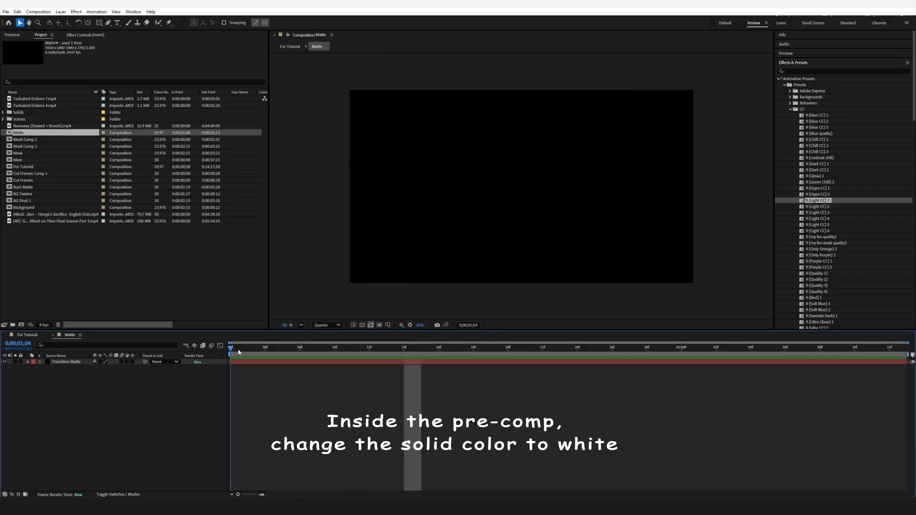
pyautogui.click(60, 12)
pyautogui.click(72, 25)
pyautogui.click(457, 294)
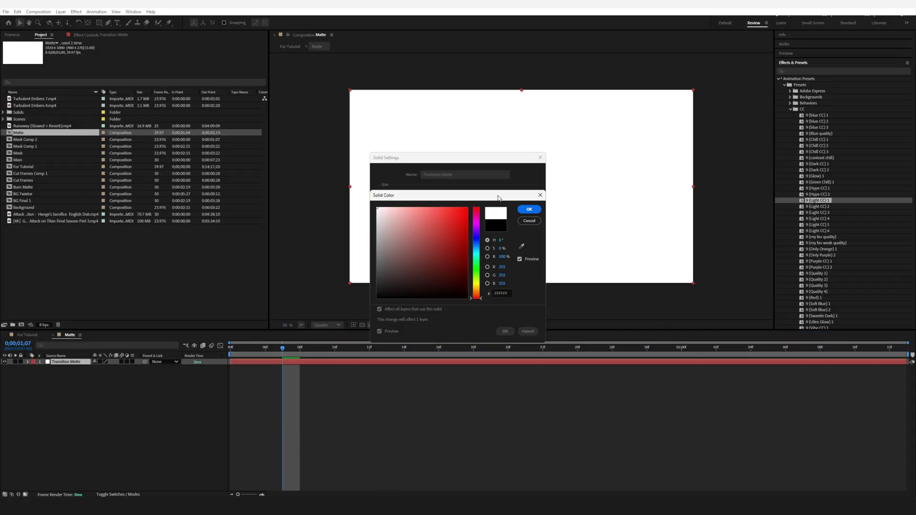
pyautogui.click(527, 209)
pyautogui.click(505, 331)
pyautogui.hotkey('ctrl', 'space')
# Apply CC Burn Film to the white solid and preview the burn around 0;00;01;13.
pyautogui.write('cc burn')
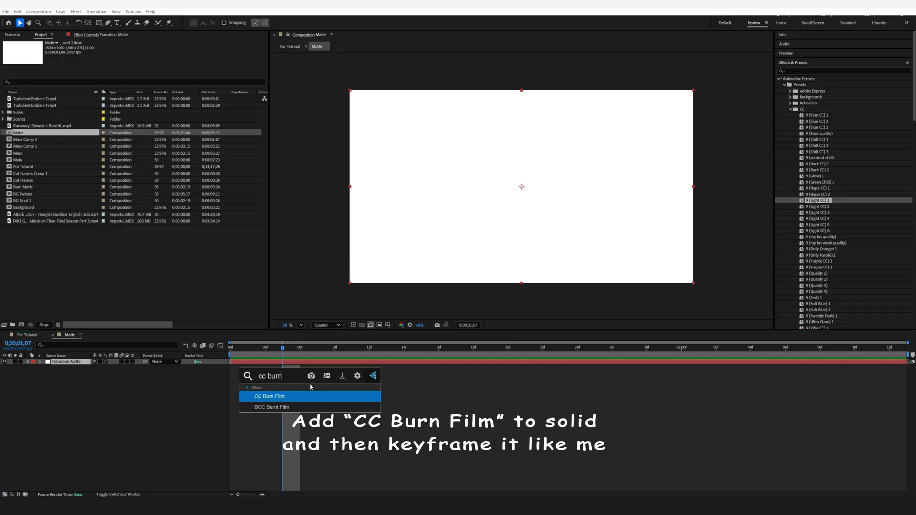
pyautogui.press('Return')
pyautogui.press('Home')
pyautogui.press('End')
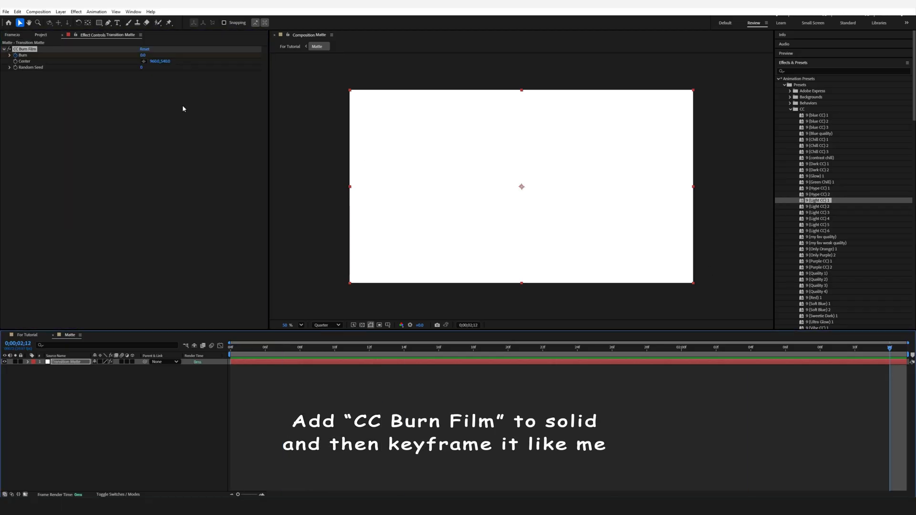
pyautogui.press('space')
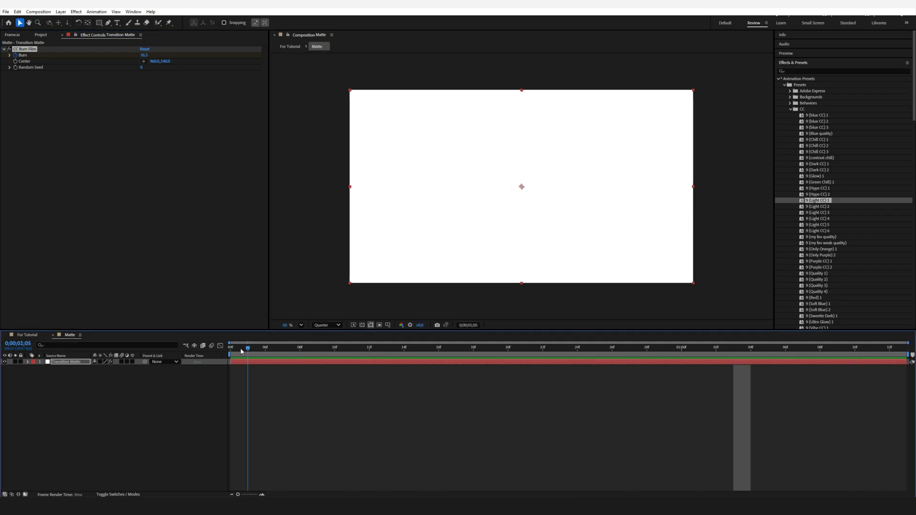
pyautogui.moveTo(231, 348); pyautogui.dragTo(390, 351)
pyautogui.press('space')
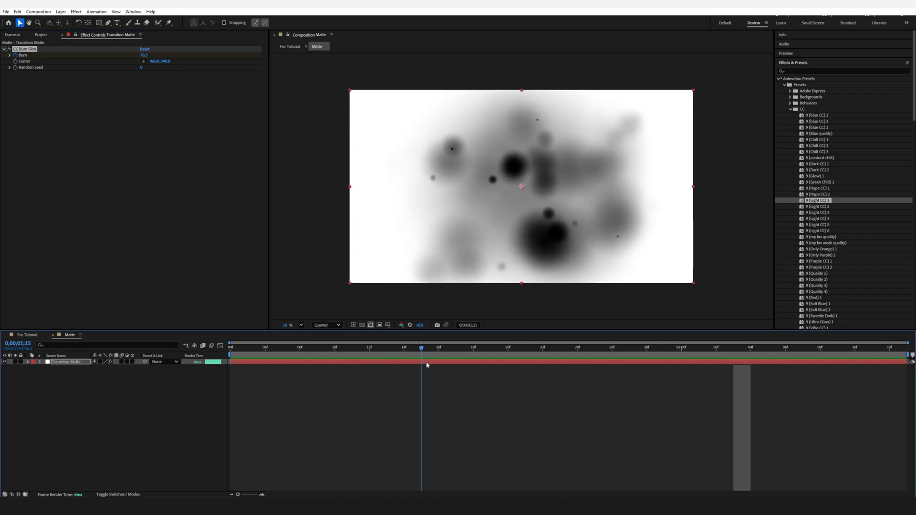
# Add an adjustment layer above Transition Matte from the quick layer tools.
pyautogui.click(792, 62)
pyautogui.click(799, 127)
pyautogui.click(858, 172)
# Apply Brightness & Contrast to the adjustment layer with Use Legacy on and Contrast raised to about 96.
pyautogui.write('trast')
pyautogui.press('Down')
pyautogui.press('Down')
pyautogui.press('Down')
pyautogui.press('Down')
pyautogui.press('Return')
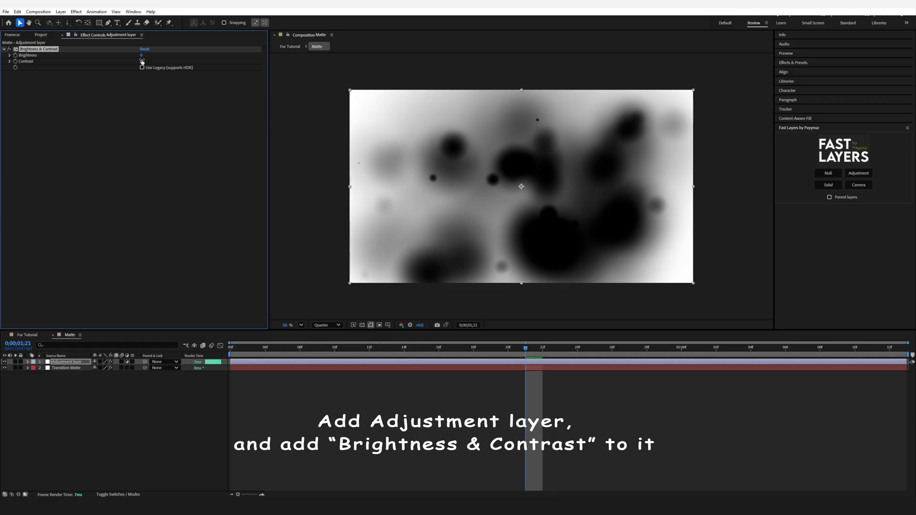
pyautogui.moveTo(141, 61); pyautogui.dragTo(210, 60)
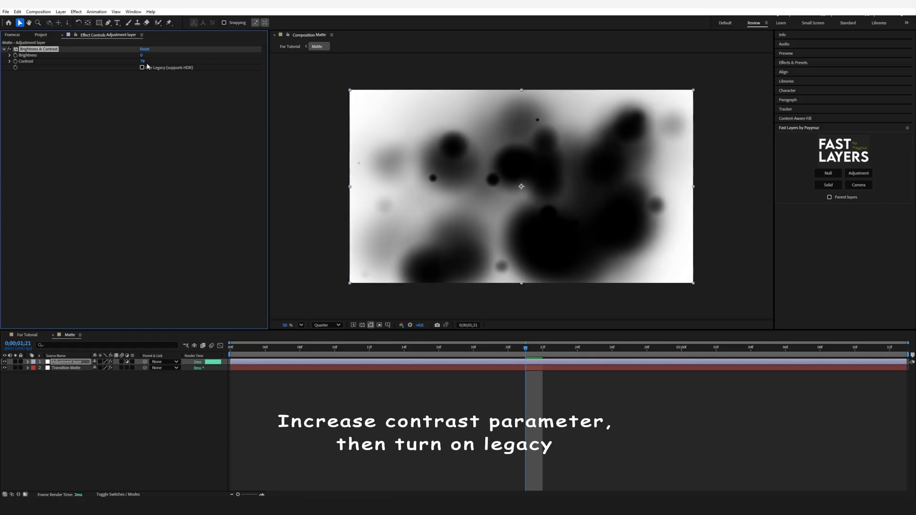
pyautogui.click(142, 67)
pyautogui.moveTo(142, 61); pyautogui.dragTo(145, 61)
pyautogui.moveTo(318, 348)
pyautogui.mouseDown()
pyautogui.moveTo(612, 340)
pyautogui.moveTo(368, 349)
pyautogui.mouseUp()
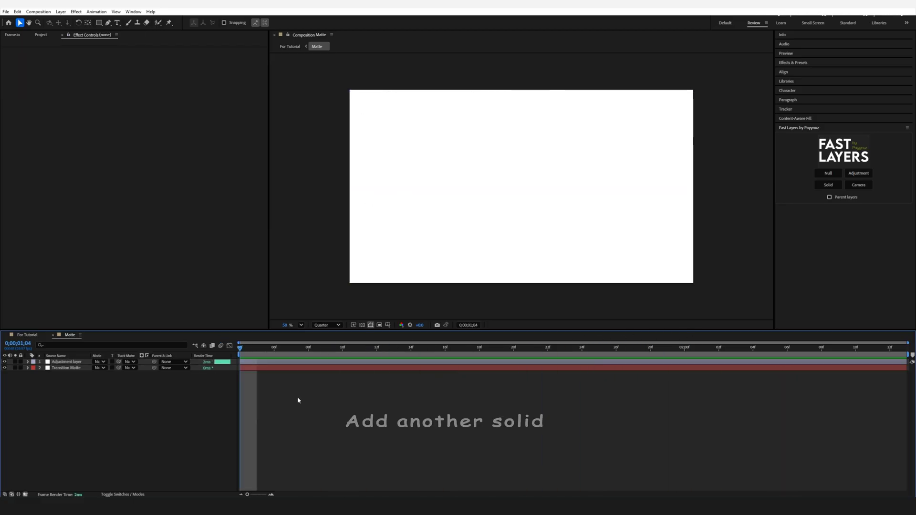
pyautogui.hotkey('ctrl', 'y')
# Add a yellow-labelled Fractal Noise solid below the adjustment layer with Fractal Noise applied and Overlay mode.
pyautogui.write('Frac')
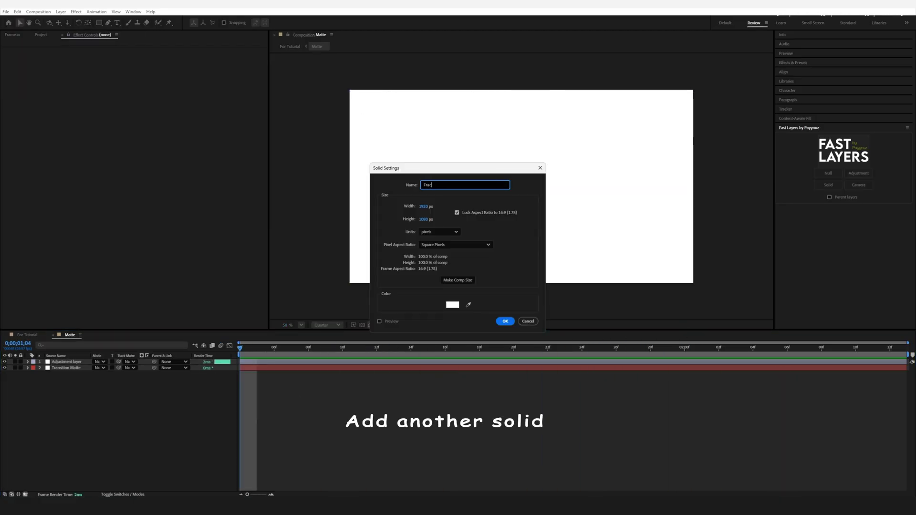
pyautogui.press('Return')
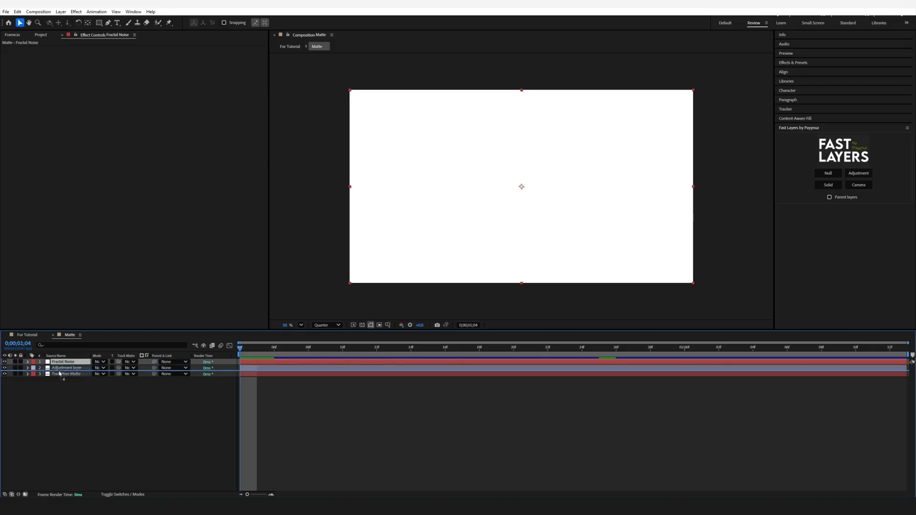
pyautogui.moveTo(60, 374); pyautogui.dragTo(60, 372)
pyautogui.click(33, 368)
pyautogui.click(60, 257)
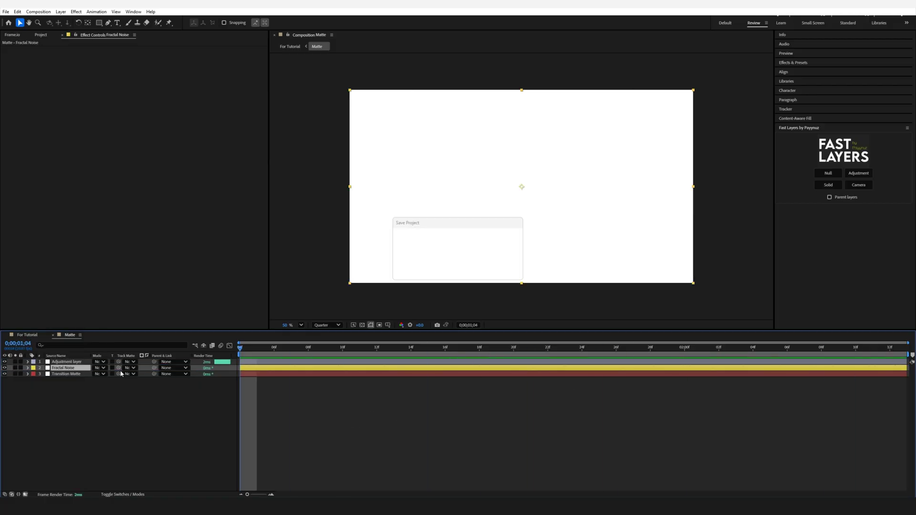
pyautogui.hotkey('ctrl', 'space')
pyautogui.write('fractal noi')
pyautogui.press('Return')
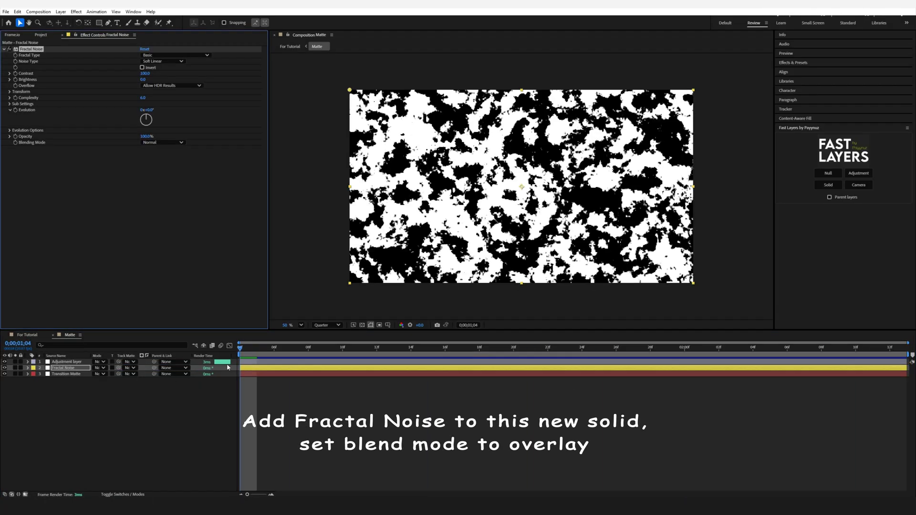
pyautogui.click(102, 368)
pyautogui.click(138, 182)
pyautogui.press('space')
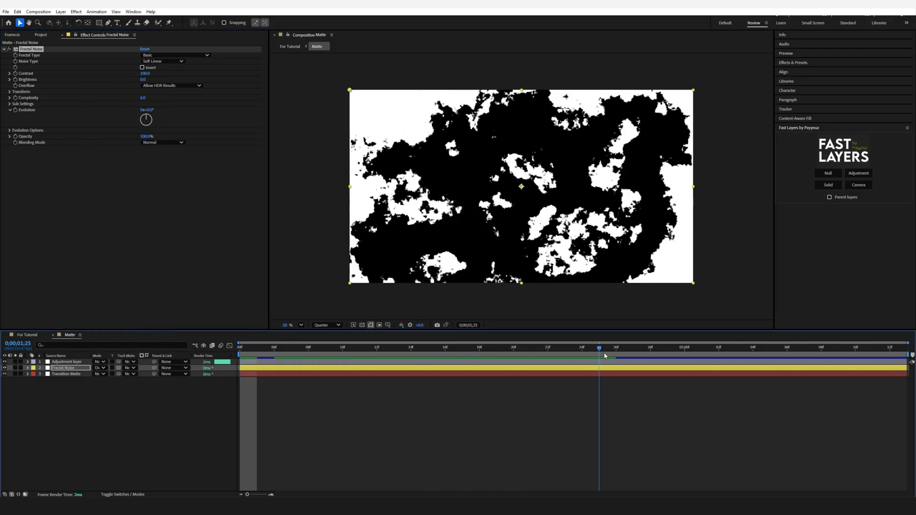
# Add a Black Background solid at the bottom of the stack and colour it black.
pyautogui.hotkey('ctrl', 'y')
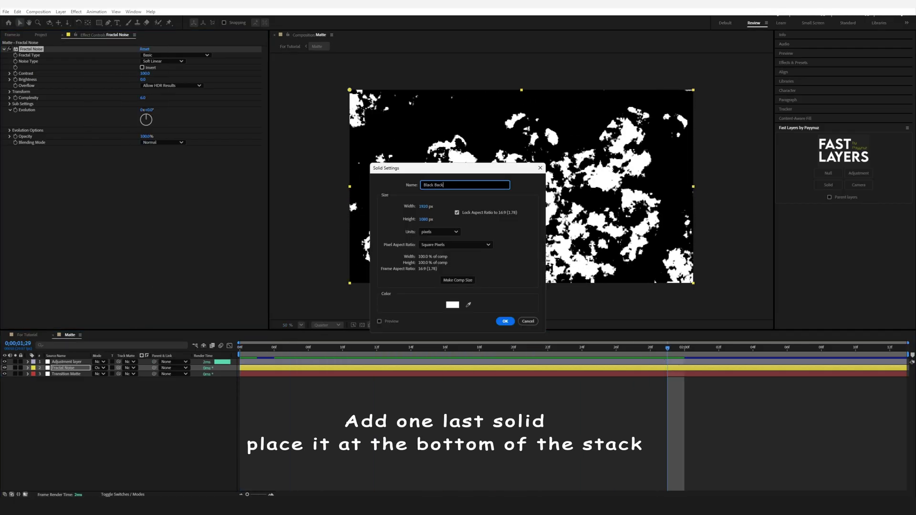
pyautogui.write('ground')
pyautogui.press('Return')
pyautogui.moveTo(66, 361); pyautogui.dragTo(68, 380)
pyautogui.click(61, 11)
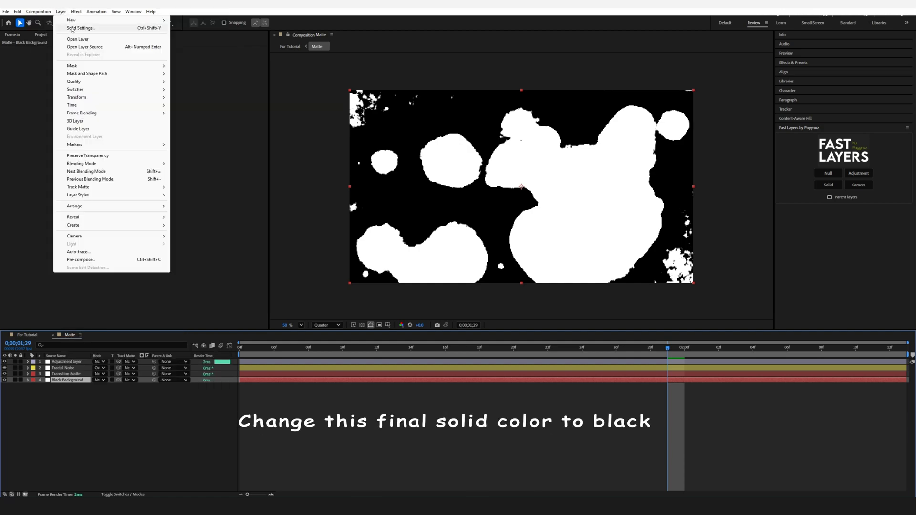
pyautogui.click(81, 27)
pyautogui.click(453, 296)
pyautogui.click(377, 298)
pyautogui.click(535, 211)
# Preview the matte animation from the start and at 0;00;01;19.
pyautogui.press('Return')
pyautogui.press('space')
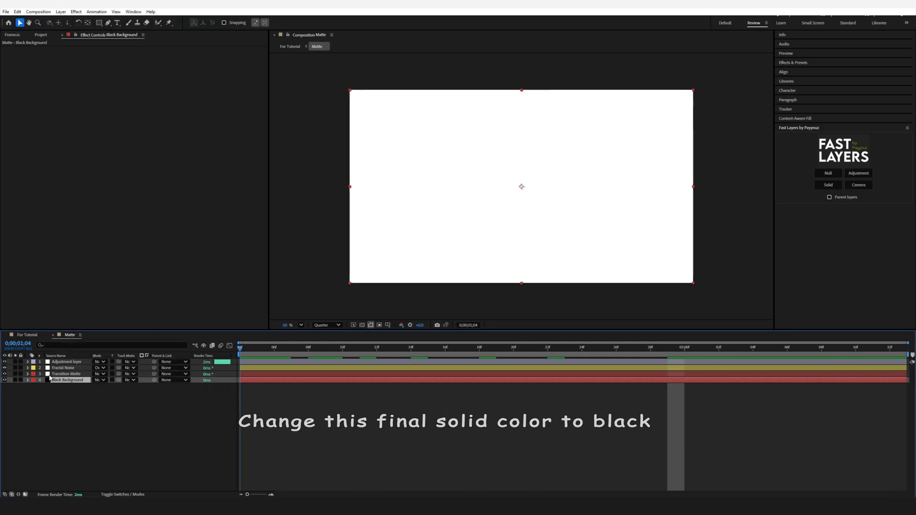
pyautogui.moveTo(300, 357); pyautogui.dragTo(497, 348)
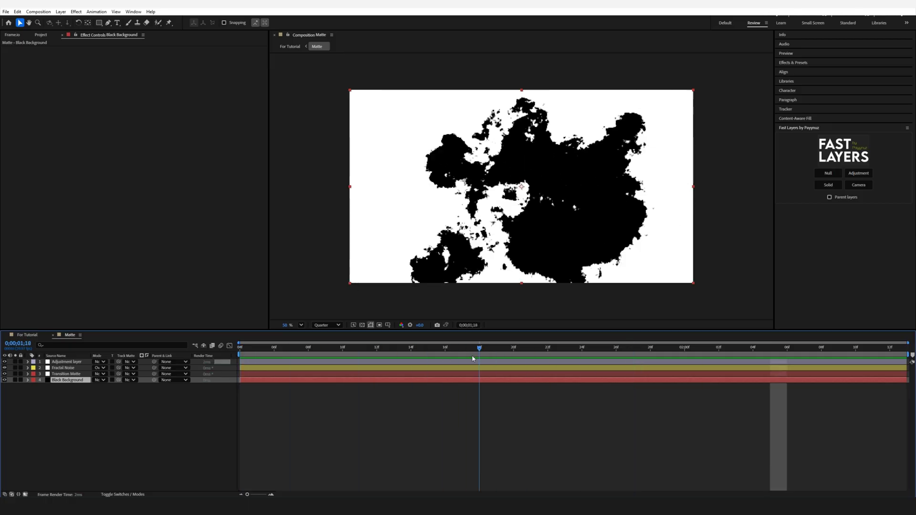
pyautogui.press('space')
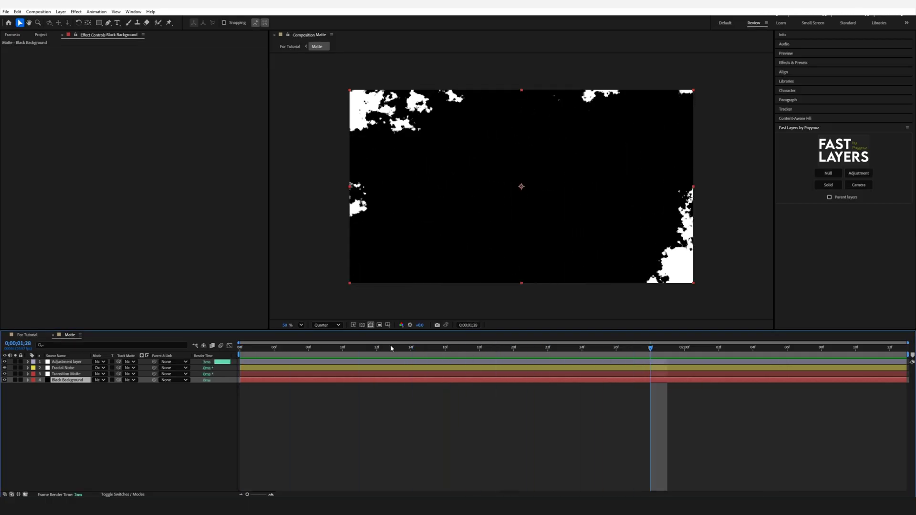
pyautogui.click(57, 368)
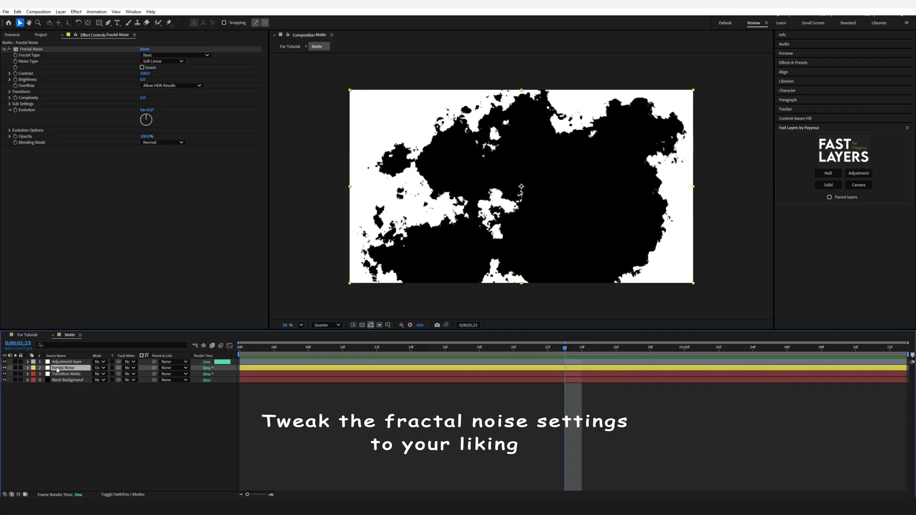
# Raise Fractal Noise Contrast, set Brightness 15 and Complexity 10, and check the matte at 0;00;01;10.
pyautogui.moveTo(145, 77)
pyautogui.mouseDown()
pyautogui.moveTo(165, 71)
pyautogui.moveTo(146, 75)
pyautogui.mouseUp()
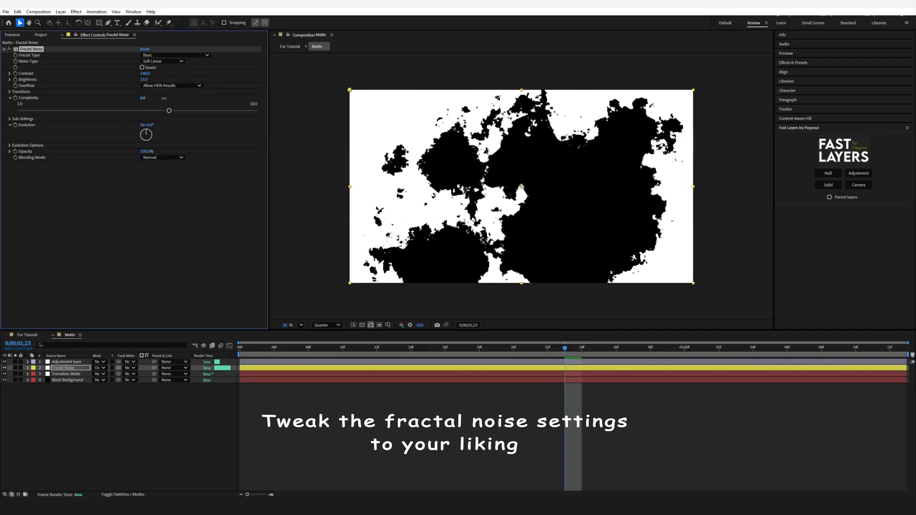
pyautogui.moveTo(322, 103); pyautogui.dragTo(274, 117)
pyautogui.moveTo(108, 127); pyautogui.dragTo(327, 133)
pyautogui.click(66, 361)
pyautogui.press('Home')
pyautogui.moveTo(241, 348); pyautogui.dragTo(562, 364)
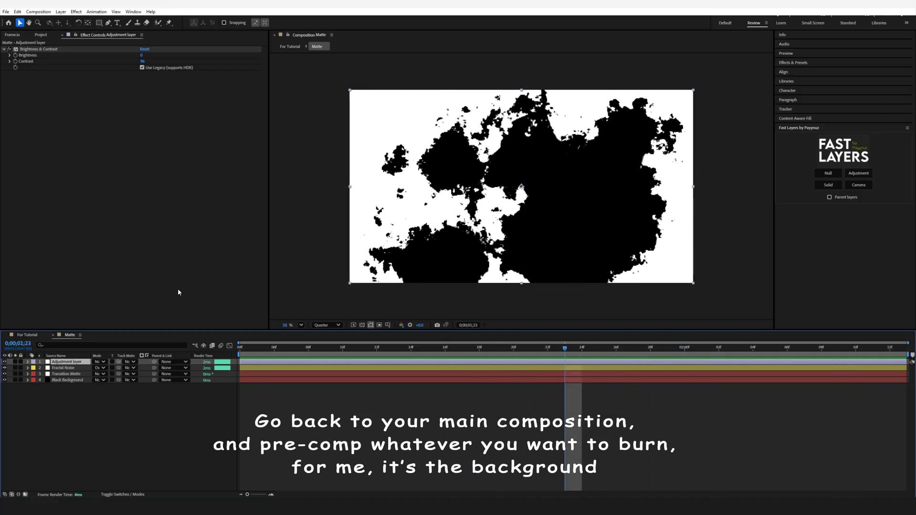
# In For Tutorial, pre-compose the BG Twixtor layer into BG Twixtor Comp 1.
pyautogui.click(27, 335)
pyautogui.click(347, 375)
pyautogui.hotkey('ctrl', 'shift', 'c')
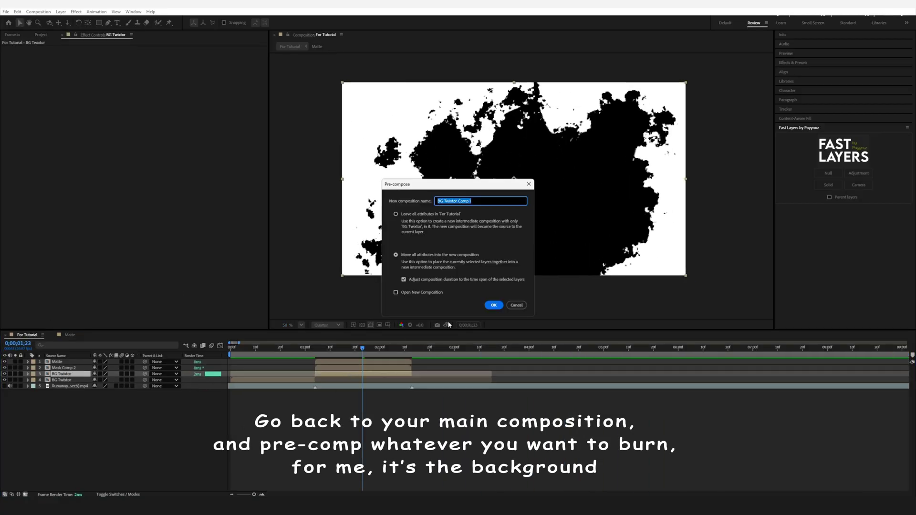
pyautogui.click(494, 305)
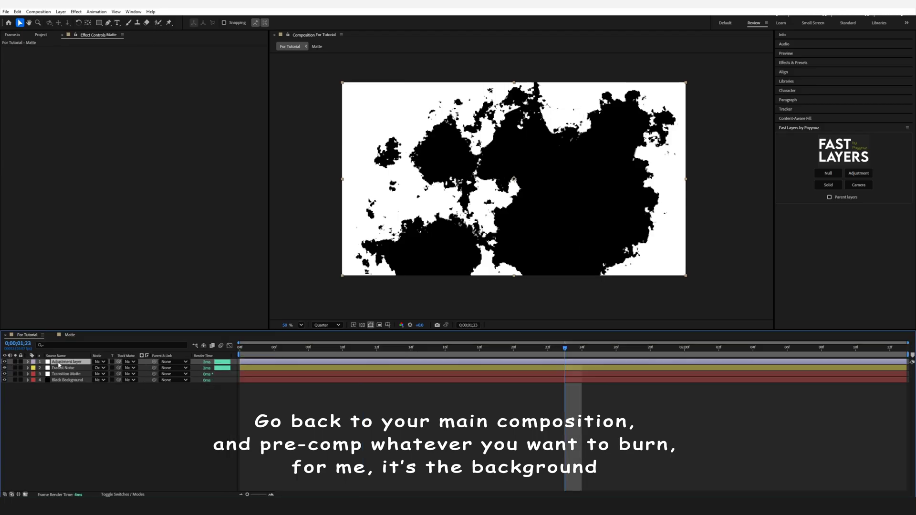
# Copy BG Twixtor Comp 1 and paste it at the top of the Matte comp.
pyautogui.click(58, 362)
pyautogui.click(59, 373)
pyautogui.hotkey('ctrl', 'c')
pyautogui.click(70, 335)
pyautogui.hotkey('ctrl', 'v')
pyautogui.moveTo(329, 363)
pyautogui.mouseDown()
pyautogui.moveTo(523, 364)
pyautogui.moveTo(326, 347)
pyautogui.mouseUp()
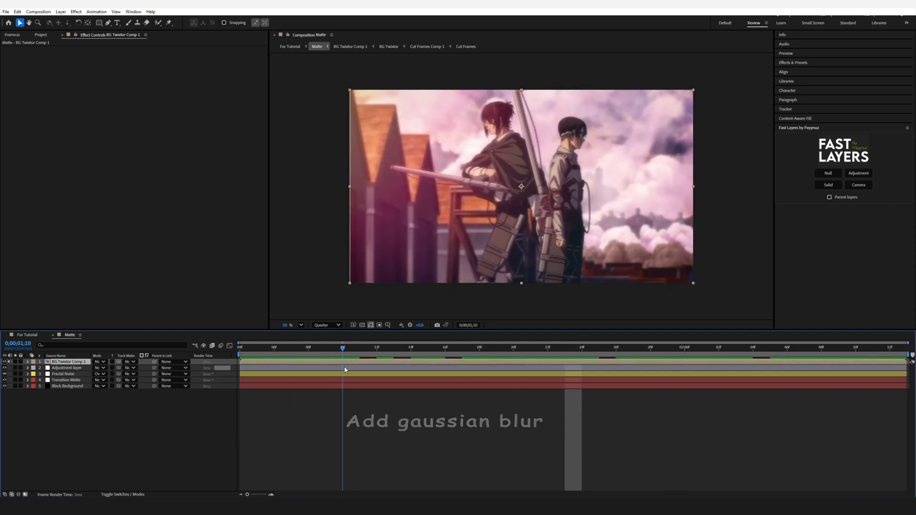
# Add Gaussian Blur and Hue/Saturation with saturation at -100 to the pasted background.
pyautogui.hotkey('ctrl', 'space')
pyautogui.write('gaussian')
pyautogui.click(205, 397)
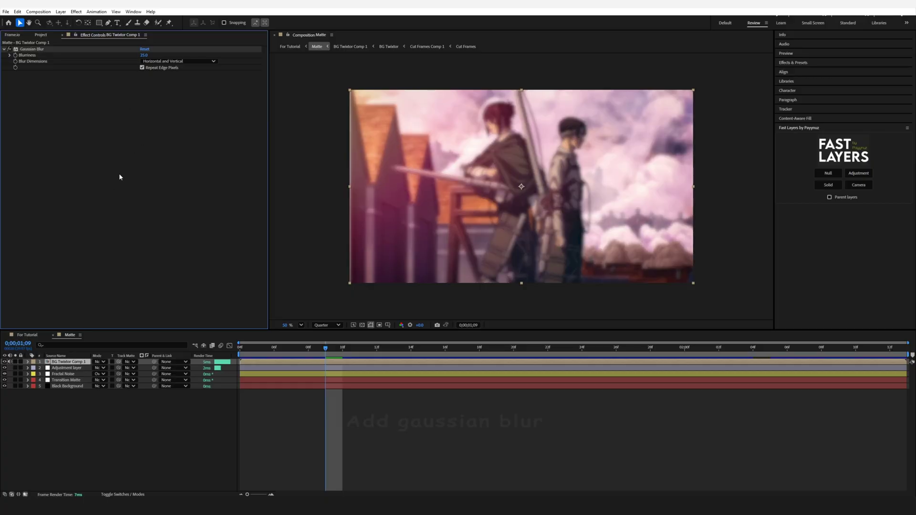
pyautogui.hotkey('ctrl', 'space')
pyautogui.write('hue s')
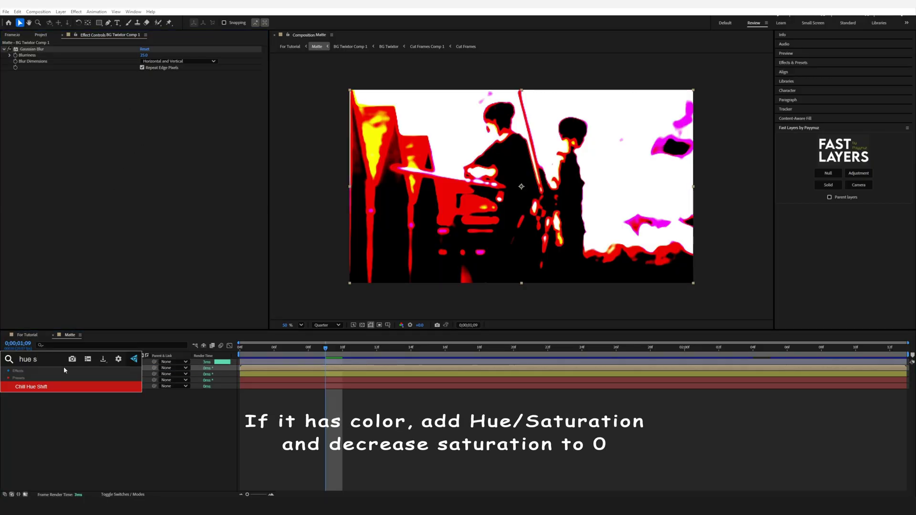
pyautogui.press('Return')
pyautogui.moveTo(139, 141); pyautogui.dragTo(19, 142)
# Set the background layer to Overlay and check the matte across later frames.
pyautogui.click(99, 368)
pyautogui.click(110, 173)
pyautogui.moveTo(326, 347); pyautogui.dragTo(520, 351)
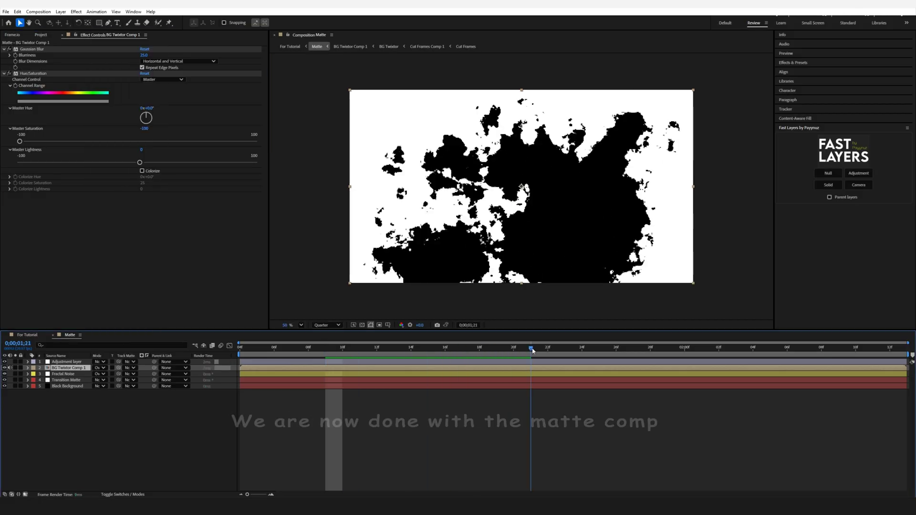
pyautogui.moveTo(520, 350); pyautogui.dragTo(667, 349)
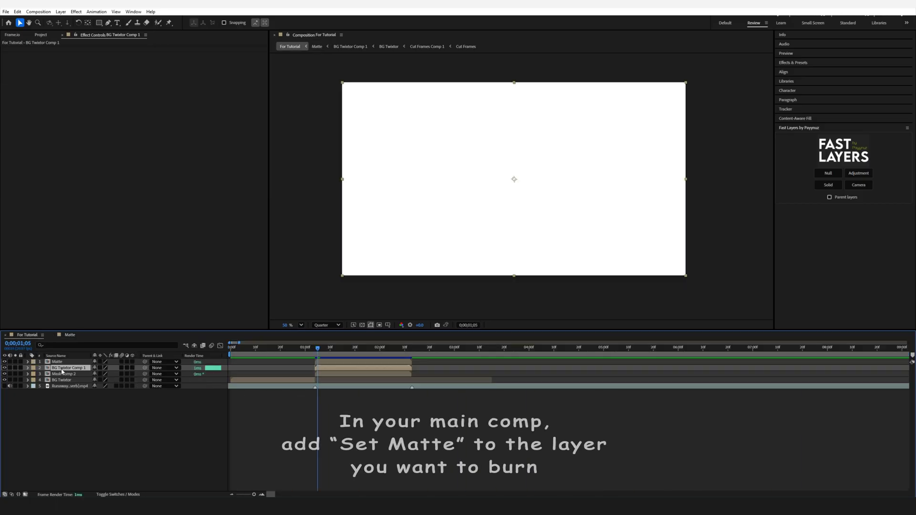
# Move Mask Comp 2 to the top and apply Set Matte to BG Twixtor Comp 1.
pyautogui.moveTo(62, 374); pyautogui.dragTo(62, 361)
pyautogui.click(32, 406)
pyautogui.click(56, 368)
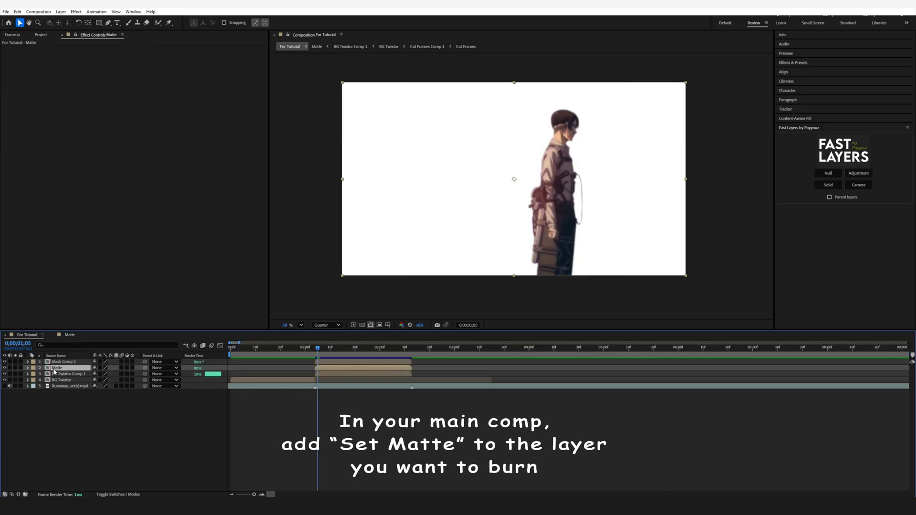
pyautogui.click(343, 375)
pyautogui.hotkey('ctrl', 'space')
pyautogui.write('set matte')
pyautogui.press('Return')
# Take the matte from the Matte layer's Luminance and solo BG Twixtor Comp 1.
pyautogui.click(149, 56)
pyautogui.click(158, 78)
pyautogui.click(149, 55)
pyautogui.click(158, 61)
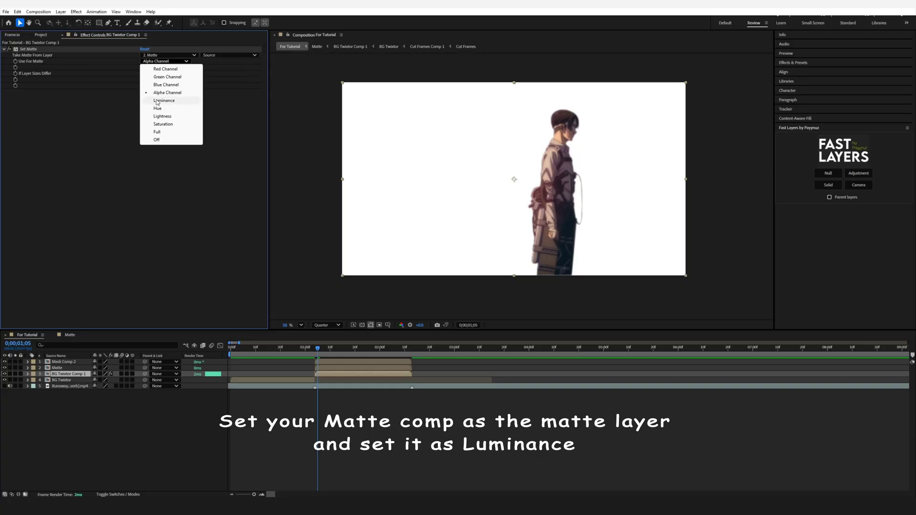
pyautogui.click(157, 101)
pyautogui.moveTo(318, 349)
pyautogui.mouseDown()
pyautogui.moveTo(370, 355)
pyautogui.moveTo(299, 353)
pyautogui.moveTo(365, 353)
pyautogui.mouseUp()
pyautogui.click(15, 374)
pyautogui.scroll(2, 387, 224)
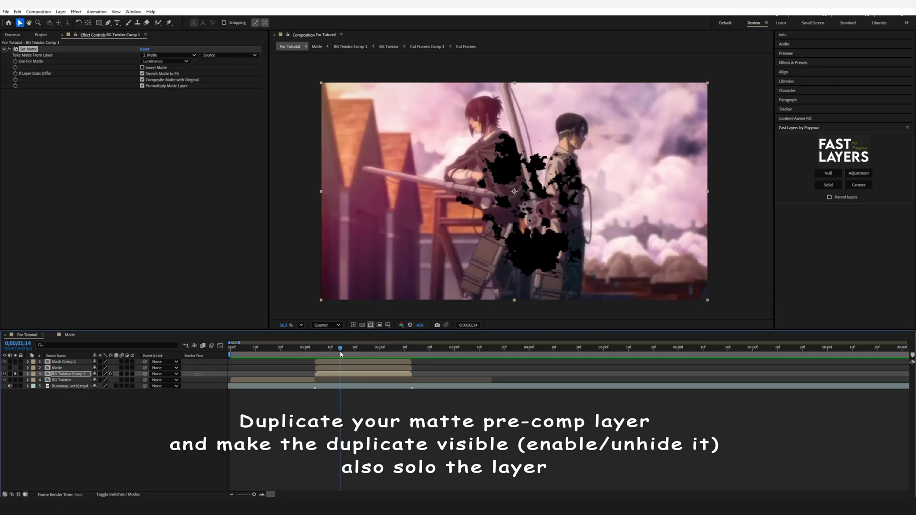
# Duplicate the Matte layer to the top, rename it 'Ash Burn', and make it visible and soloed.
pyautogui.click(62, 368)
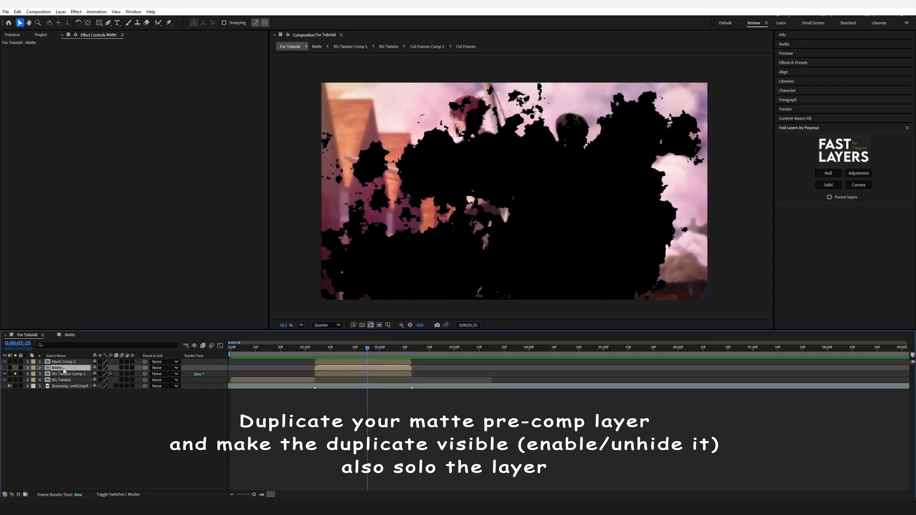
pyautogui.hotkey('ctrl', 'd')
pyautogui.hotkey('ctrl', 'shift', ']')
pyautogui.press('Return')
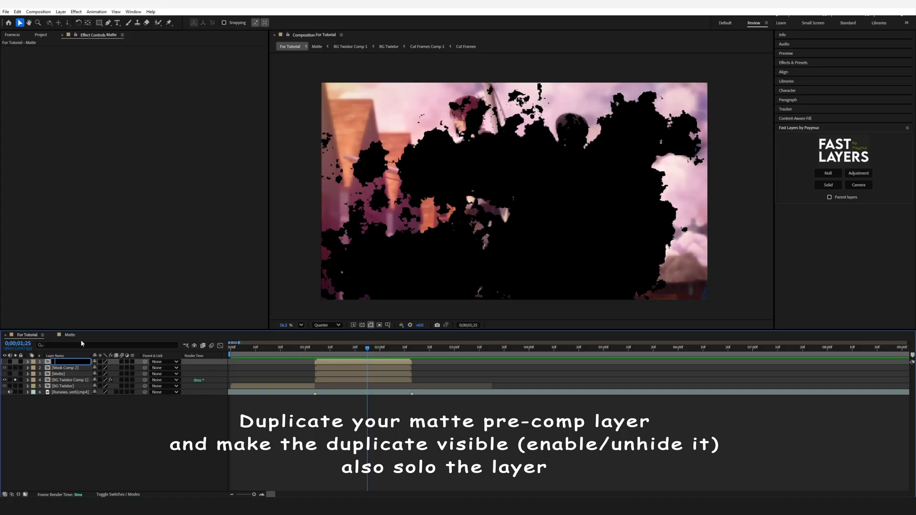
pyautogui.write('Ash Burn')
pyautogui.press('Return')
pyautogui.click(15, 362)
pyautogui.click(4, 362)
# Apply Invert to the Ash Burn layer.
pyautogui.press('F4')
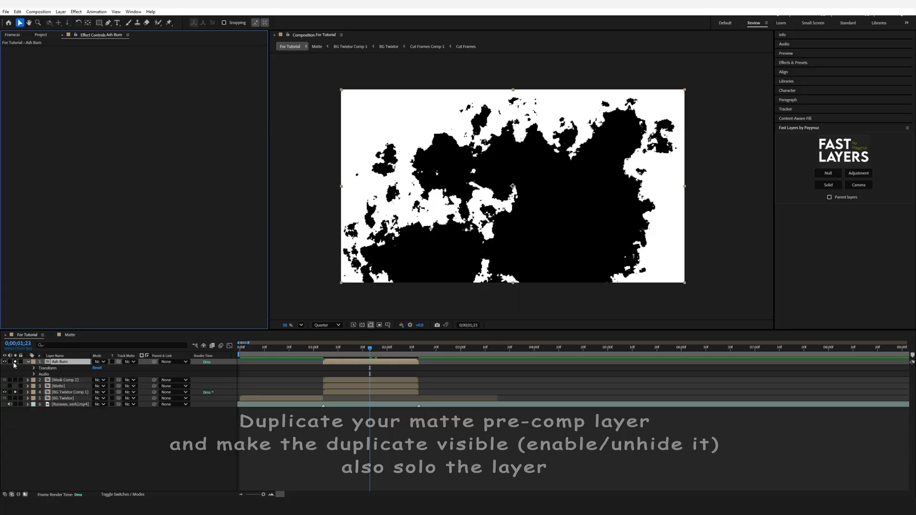
pyautogui.hotkey('ctrl', 'space')
pyautogui.write('inv')
pyautogui.press('Return')
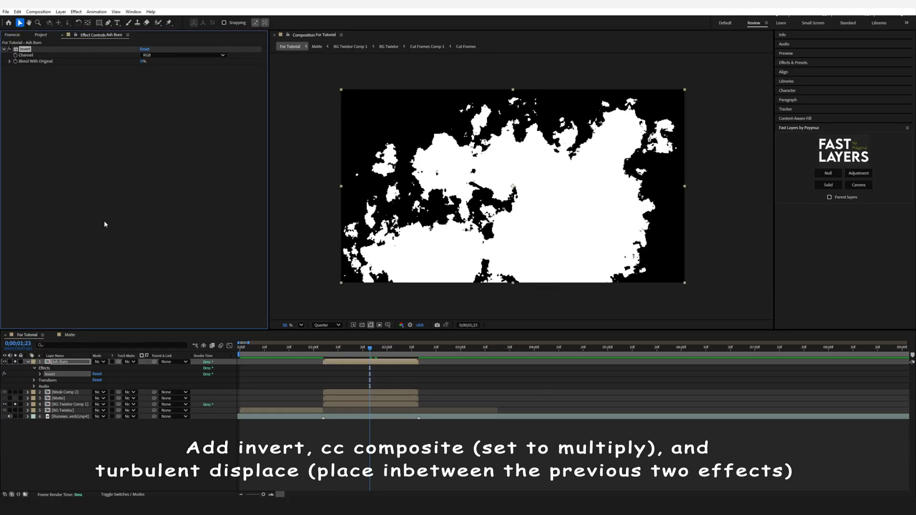
# Add CC Composite set to Multiply and Turbulent Displace placed between Invert and CC Composite.
pyautogui.write('comp')
pyautogui.press('Return')
pyautogui.click(175, 86)
pyautogui.click(186, 102)
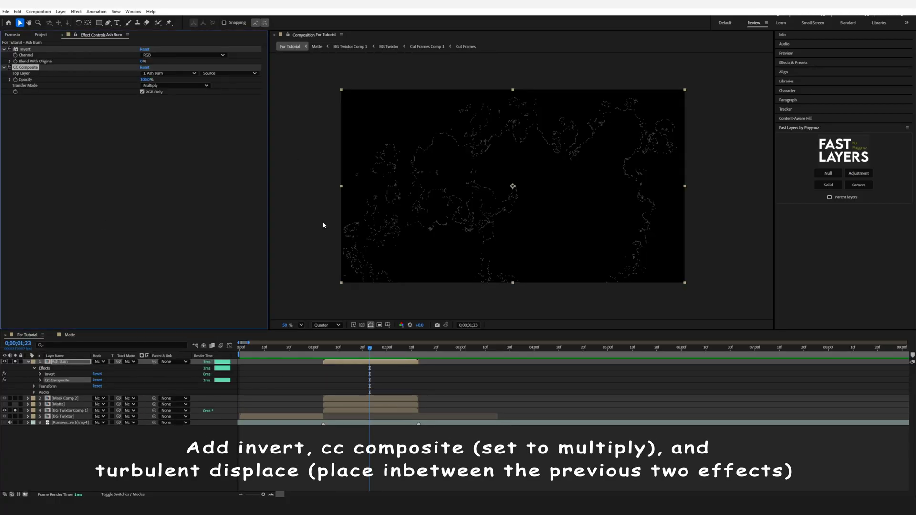
pyautogui.write('turbulent')
pyautogui.press('Return')
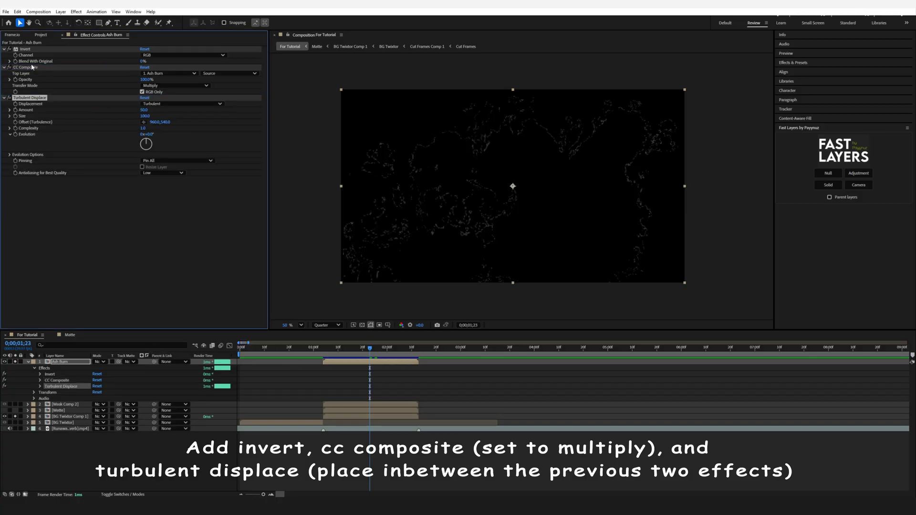
pyautogui.moveTo(29, 98); pyautogui.dragTo(32, 68)
pyautogui.moveTo(145, 79)
pyautogui.mouseDown()
pyautogui.moveTo(108, 86)
pyautogui.moveTo(150, 88)
pyautogui.moveTo(120, 86)
pyautogui.mouseUp()
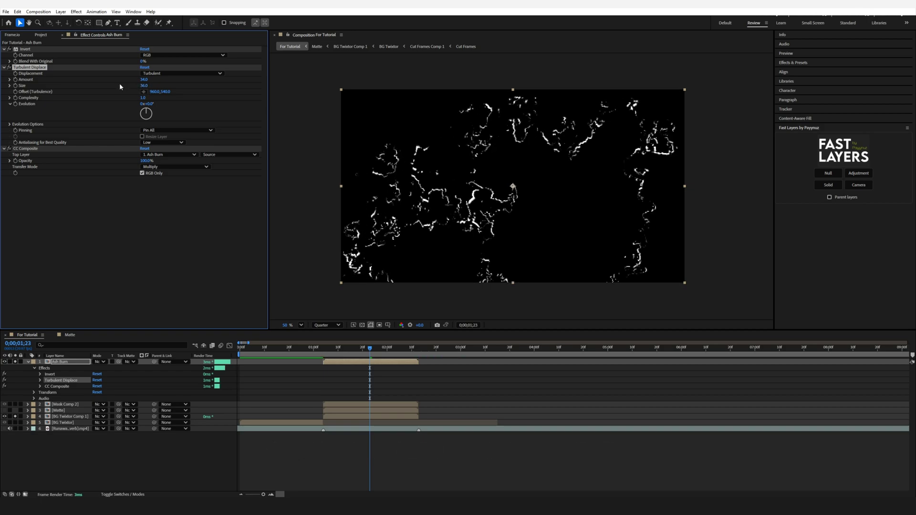
# Add Fractal Noise in Multiply mode, adjusting its contrast and lowering brightness at full resolution.
pyautogui.hotkey('ctrl', 'space')
pyautogui.write('frac')
pyautogui.press('Return')
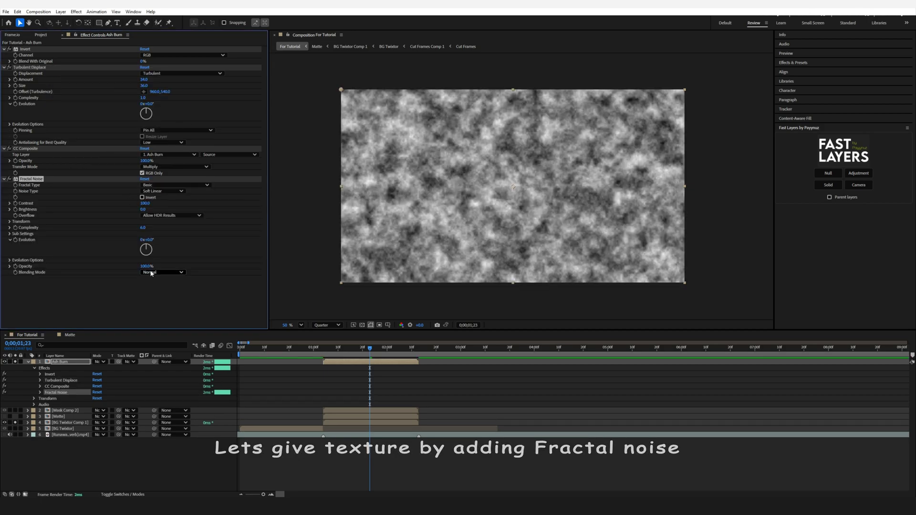
pyautogui.click(151, 273)
pyautogui.click(155, 302)
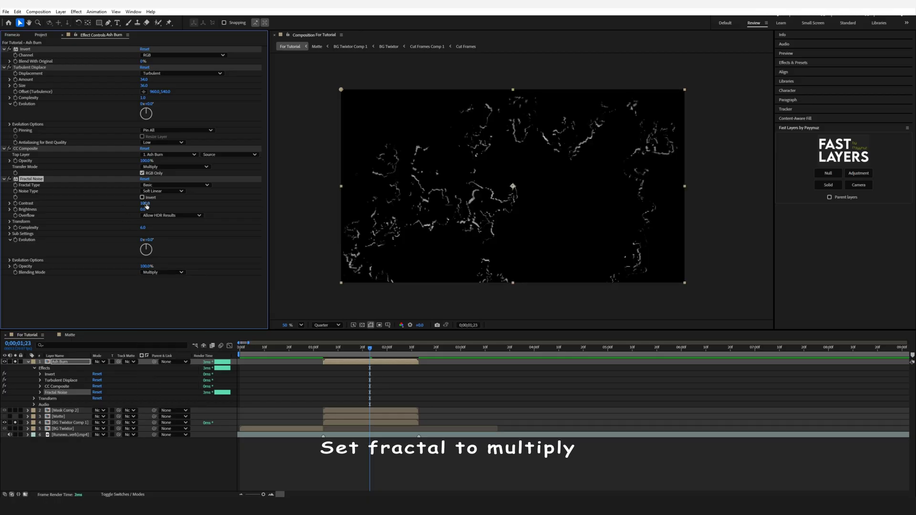
pyautogui.moveTo(145, 203); pyautogui.dragTo(148, 206)
pyautogui.write('380')
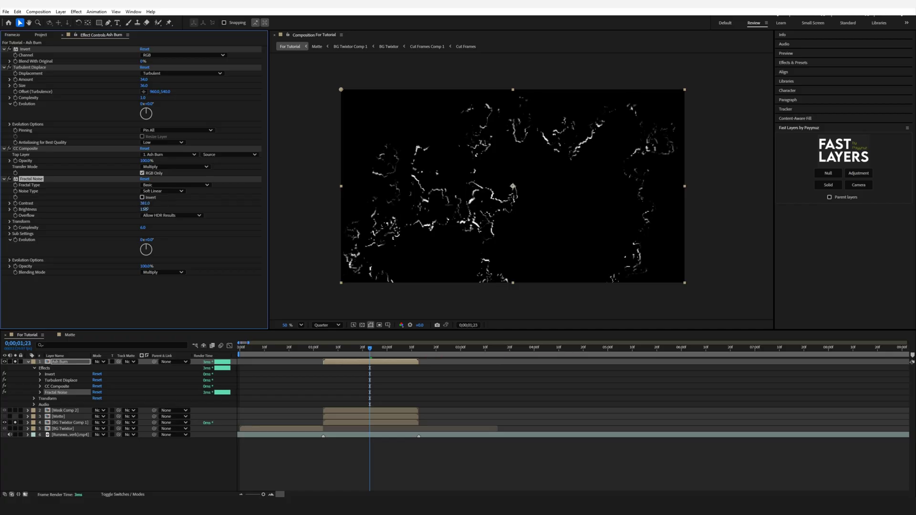
pyautogui.click(315, 326)
pyautogui.click(306, 310)
pyautogui.moveTo(144, 209); pyautogui.dragTo(138, 209)
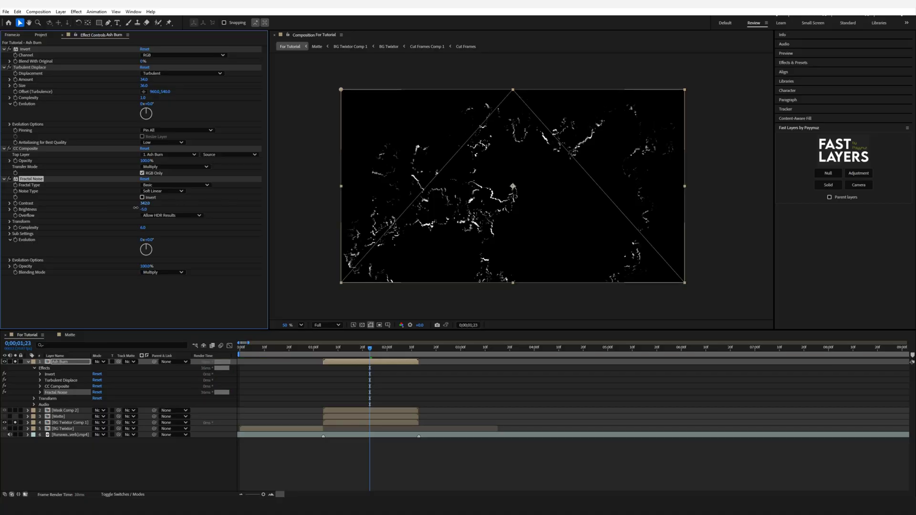
pyautogui.hotkey('ctrl', 'space')
# Apply Tritone to Ash Burn with orange midtones and red highlights.
pyautogui.write('tritone')
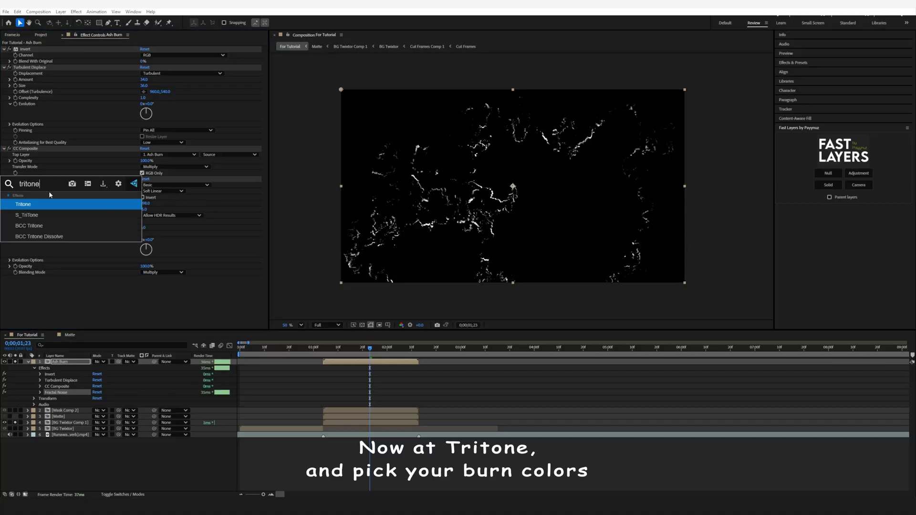
pyautogui.press('Return')
pyautogui.click(143, 290)
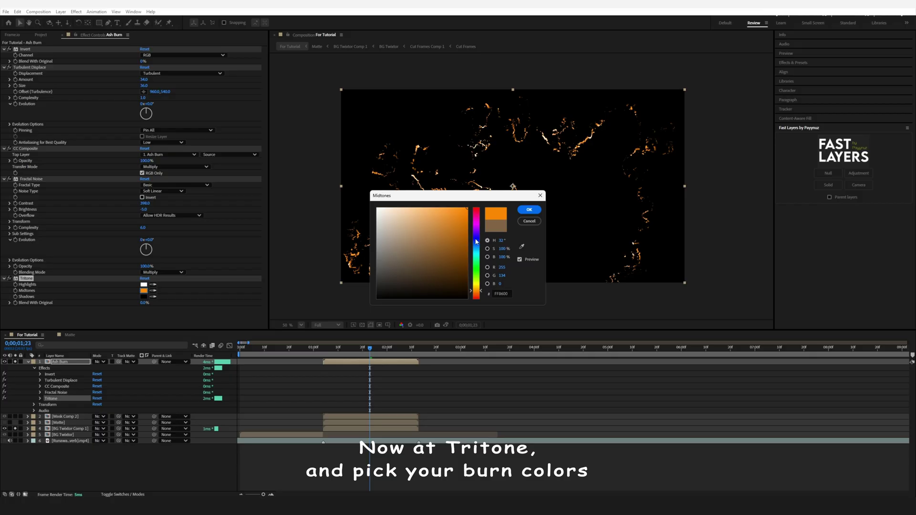
pyautogui.click(530, 210)
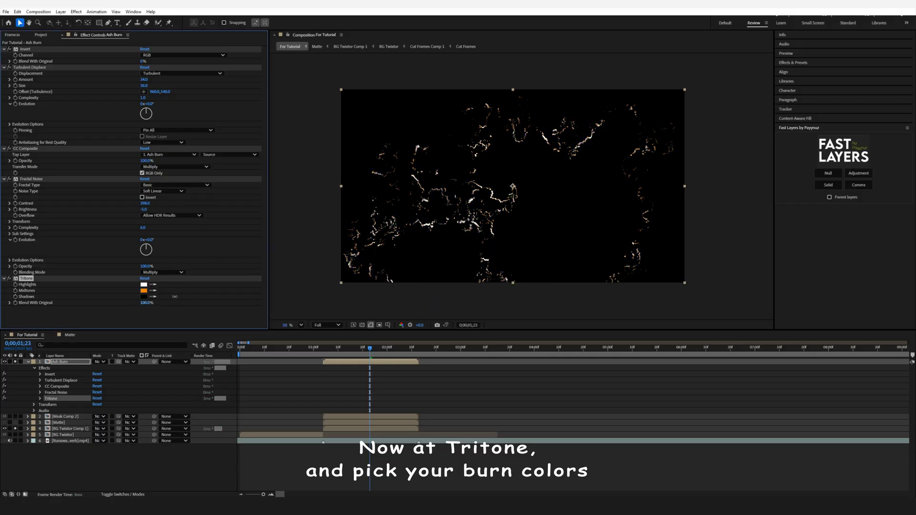
pyautogui.click(144, 285)
pyautogui.moveTo(437, 215); pyautogui.dragTo(437, 195)
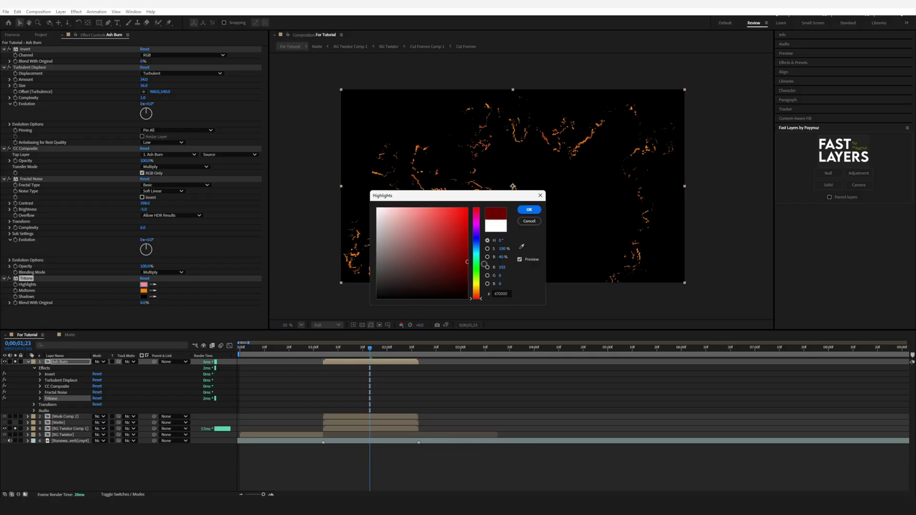
pyautogui.click(526, 210)
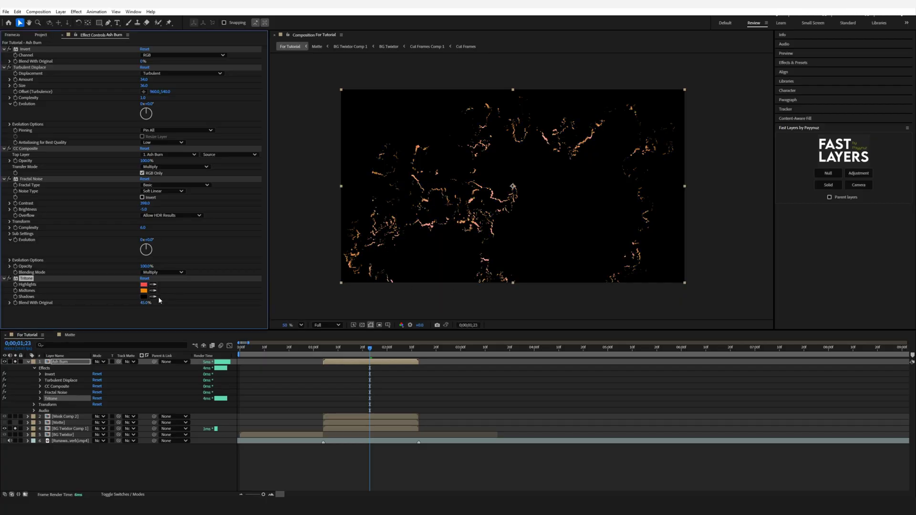
# Set Ash Burn's blending mode to Add and lower the Deep Glow exposure.
pyautogui.click(28, 362)
pyautogui.click(100, 362)
pyautogui.click(129, 302)
pyautogui.click(99, 361)
pyautogui.click(129, 173)
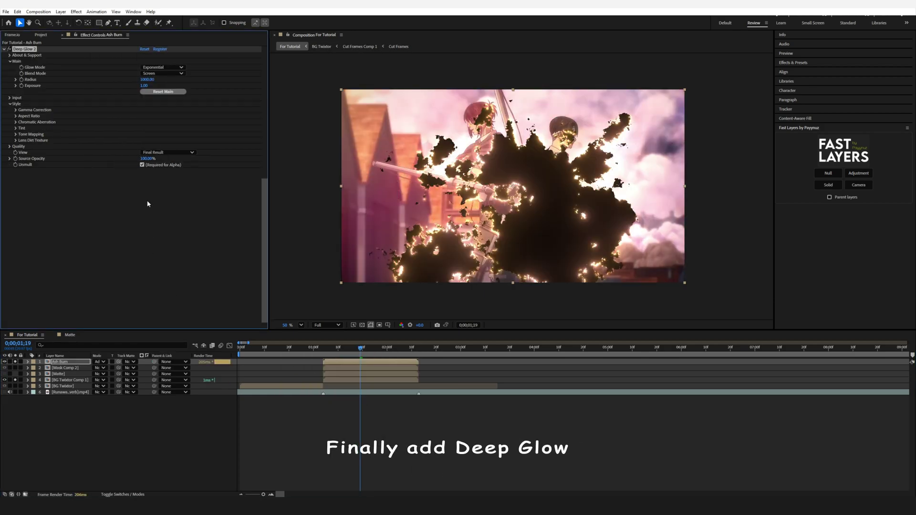
pyautogui.moveTo(112, 86); pyautogui.dragTo(76, 87)
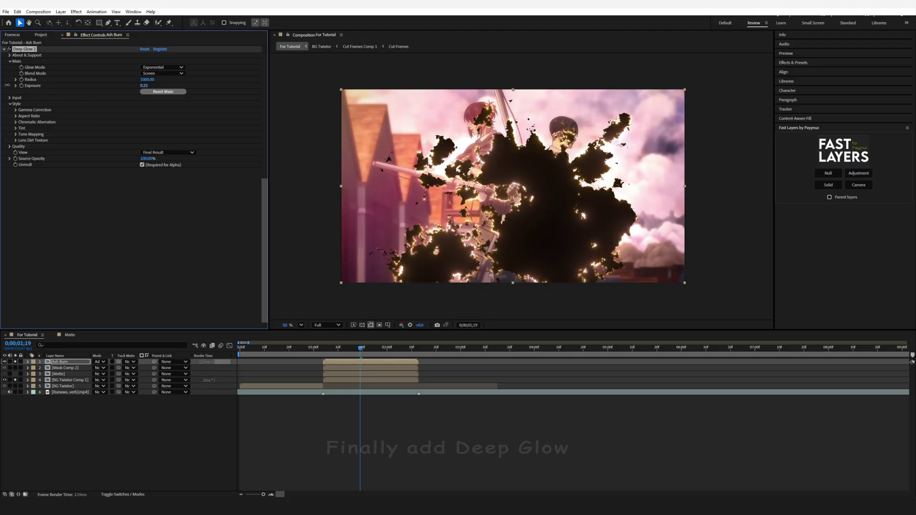
pyautogui.moveTo(360, 348); pyautogui.dragTo(349, 354)
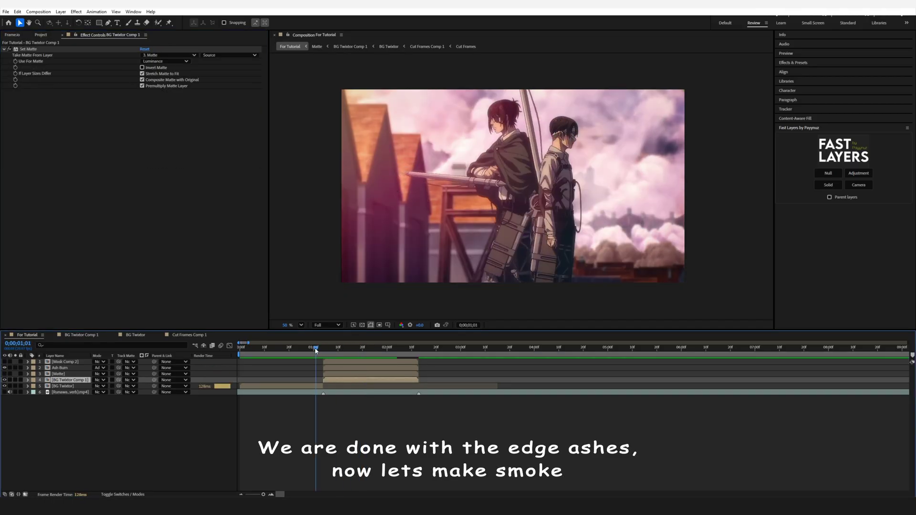
# Duplicate the Matte layer, unhide it, move it above Ash Burn and rename it Smoke.
pyautogui.click(62, 374)
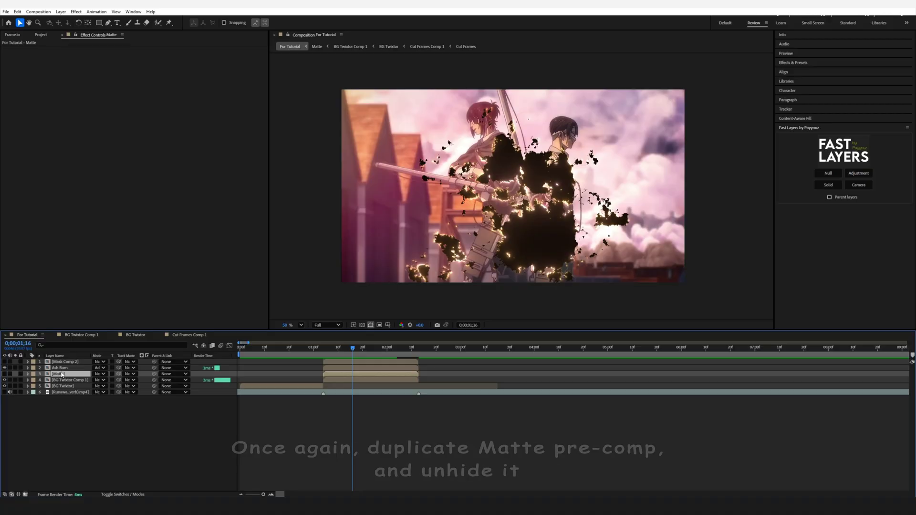
pyautogui.hotkey('ctrl', 'd')
pyautogui.click(4, 373)
pyautogui.moveTo(67, 363); pyautogui.dragTo(17, 366)
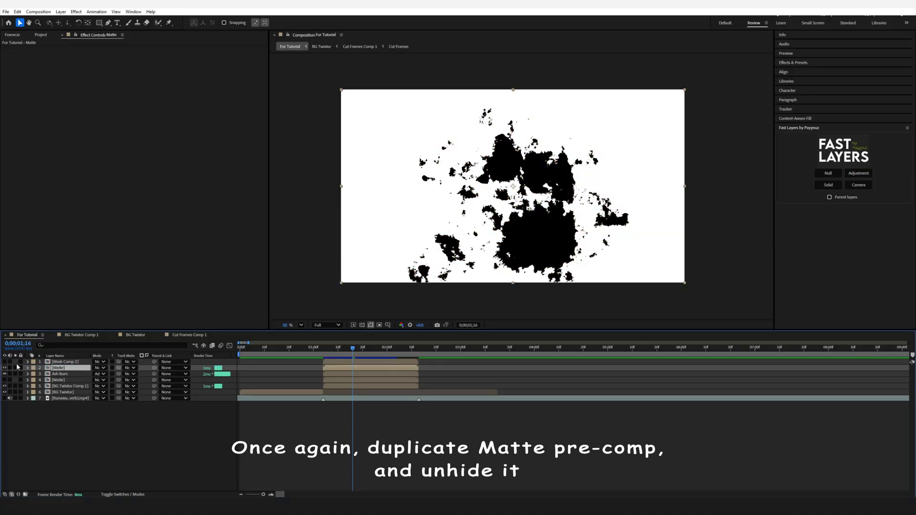
pyautogui.rightClick(66, 369)
pyautogui.click(86, 345)
pyautogui.write('Smoke')
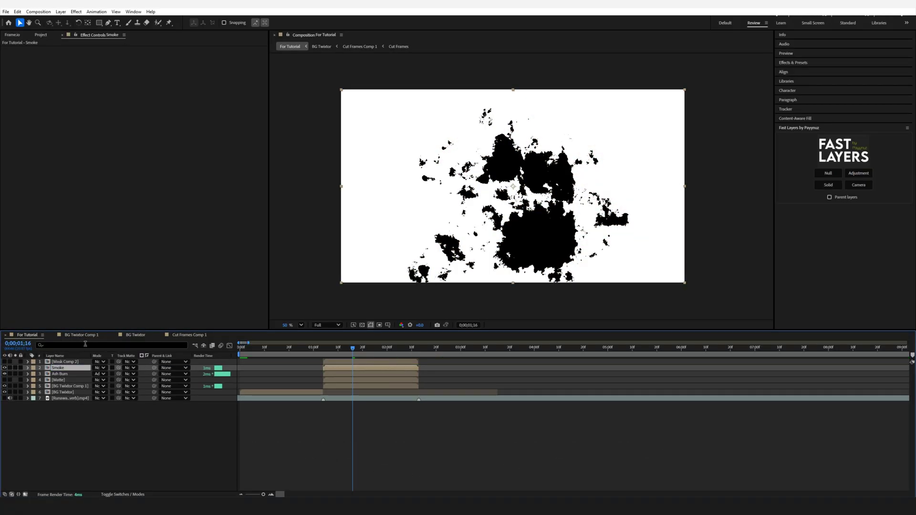
pyautogui.press('Return')
# Add CC Wide Time to Smoke with Forward Steps 0 and Backward Steps 15.
pyautogui.hotkey('ctrl', 'space')
pyautogui.write('cc w')
pyautogui.press('Down')
pyautogui.press('Return')
pyautogui.press('Return')
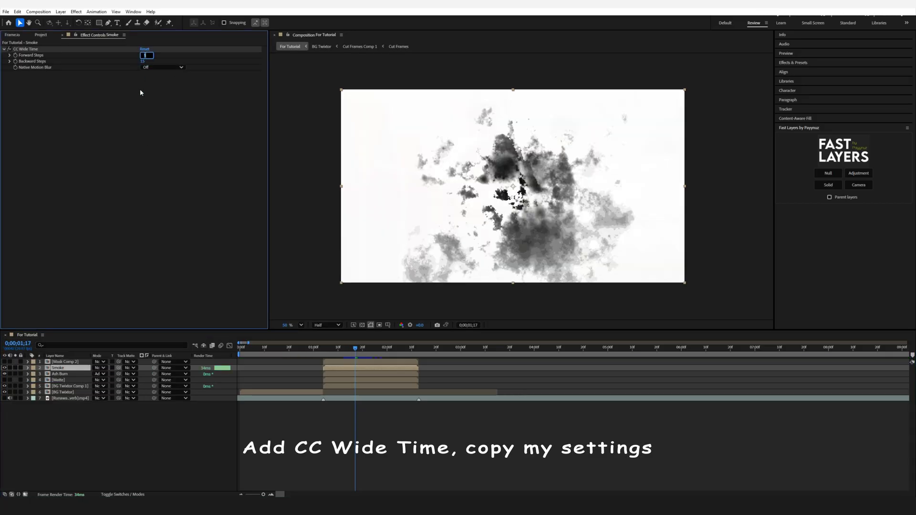
pyautogui.hotkey('ctrl', 'space')
# Add Set Matte taking the alpha channel of BG Twixtor Comp 1.
pyautogui.write('set')
pyautogui.click(155, 80)
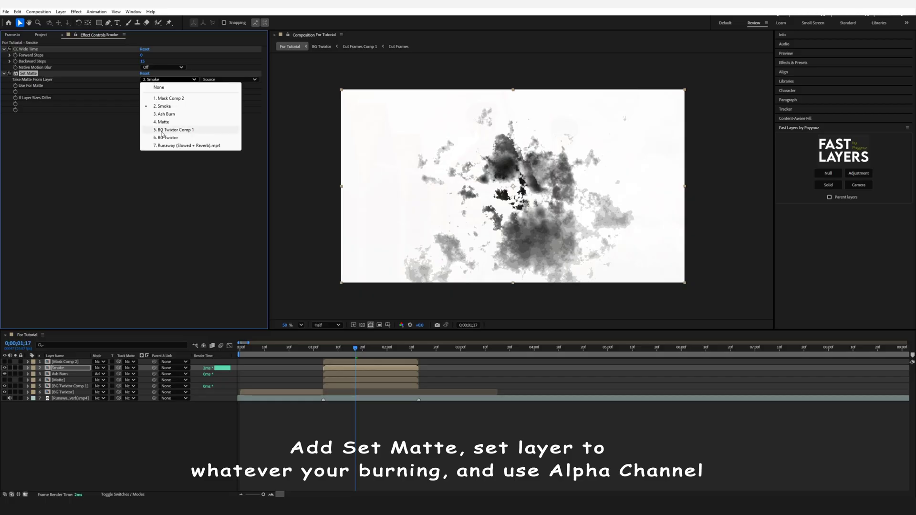
pyautogui.click(163, 130)
pyautogui.click(165, 85)
pyautogui.click(165, 120)
# Add a second Set Matte using Smoke's luminance, inverted, and check a later frame.
pyautogui.hotkey('ctrl', 'space')
pyautogui.write('set matte')
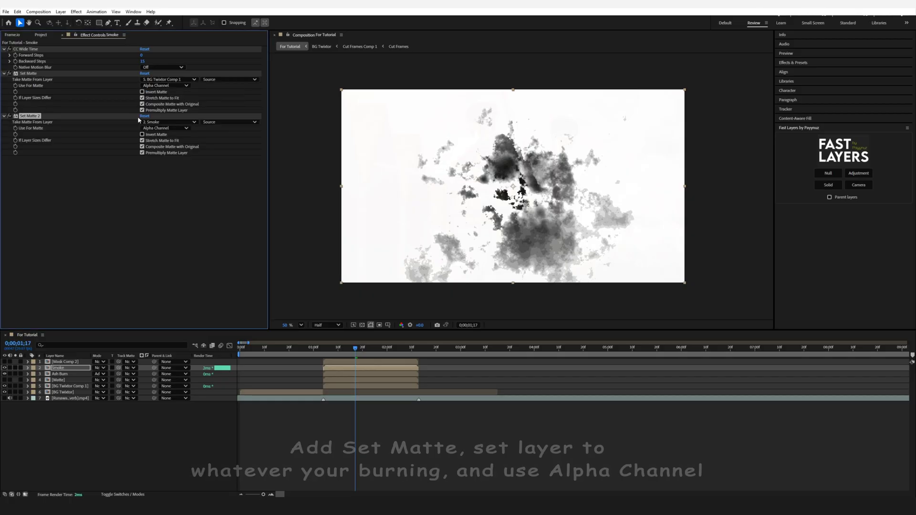
pyautogui.click(169, 122)
pyautogui.click(164, 148)
pyautogui.click(165, 128)
pyautogui.click(161, 170)
pyautogui.click(142, 134)
pyautogui.click(345, 356)
pyautogui.moveTo(344, 355); pyautogui.dragTo(370, 350)
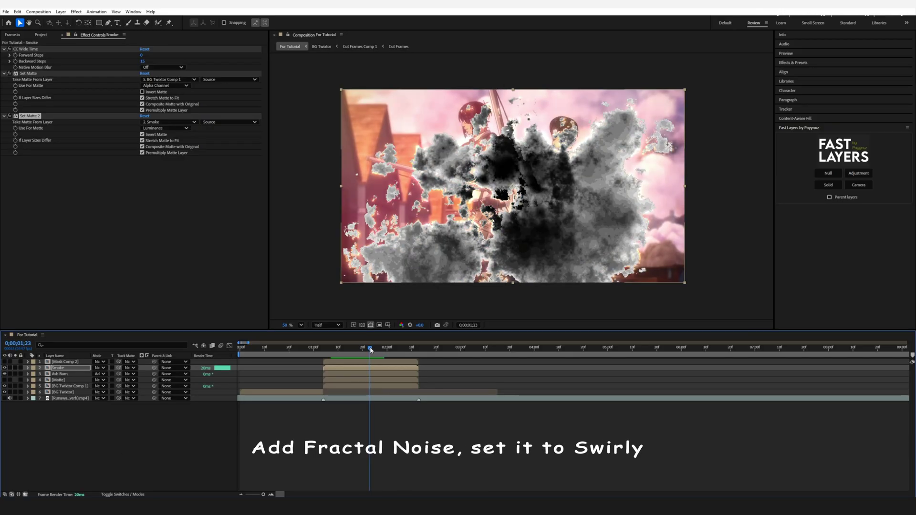
# Add Fractal Noise to Smoke with Swirly fractal type and lower brightness.
pyautogui.hotkey('ctrl', 'space')
pyautogui.write('fractal')
pyautogui.press('Return')
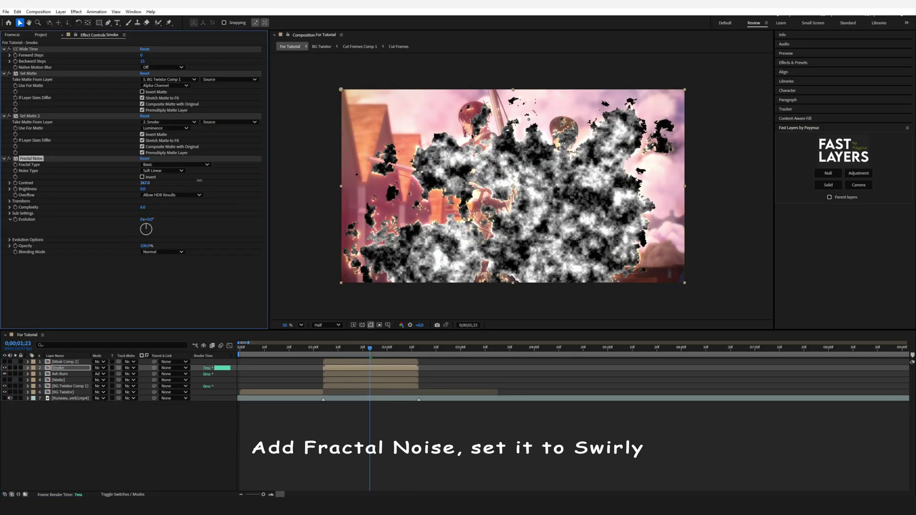
pyautogui.moveTo(143, 189); pyautogui.dragTo(144, 189)
pyautogui.click(177, 165)
pyautogui.click(148, 164)
pyautogui.click(157, 164)
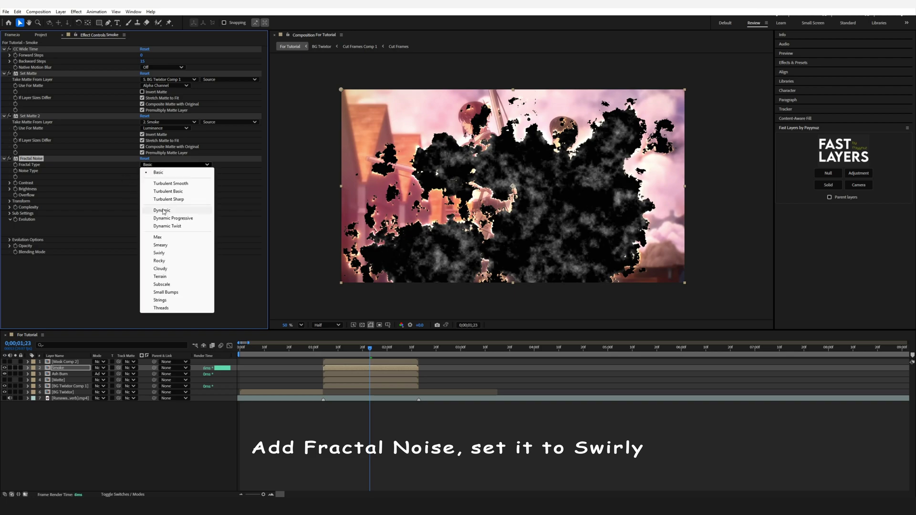
pyautogui.click(159, 253)
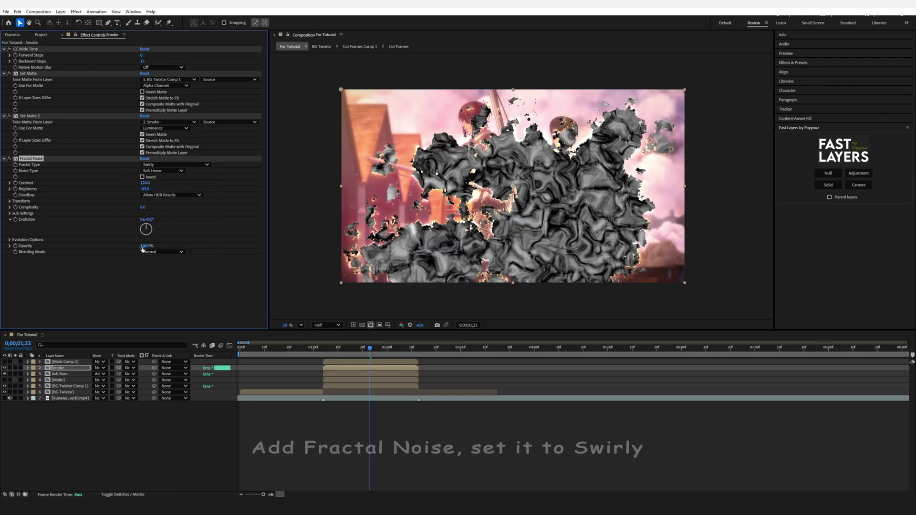
# Lower the Fractal Noise opacity and fade the Smoke layer to 17% opacity.
pyautogui.moveTo(145, 245); pyautogui.dragTo(127, 246)
pyautogui.press('t')
pyautogui.moveTo(98, 374); pyautogui.dragTo(67, 374)
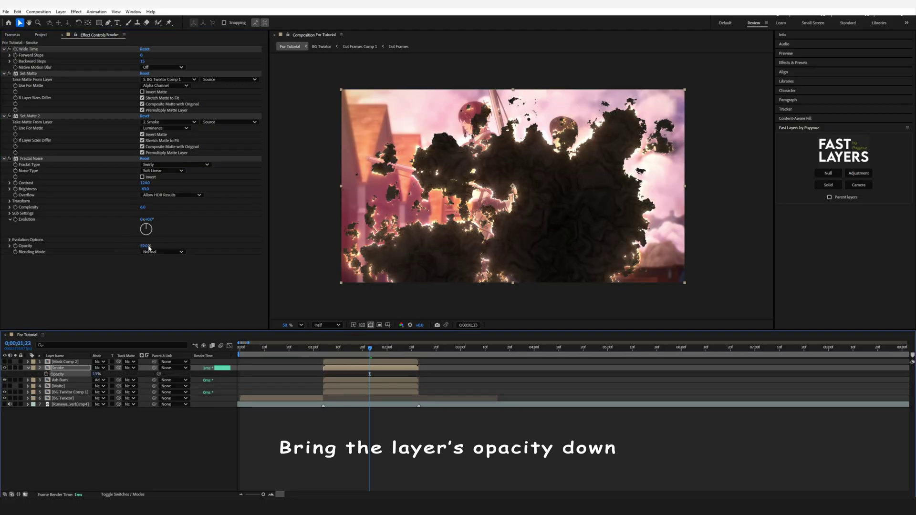
pyautogui.moveTo(148, 247); pyautogui.dragTo(123, 247)
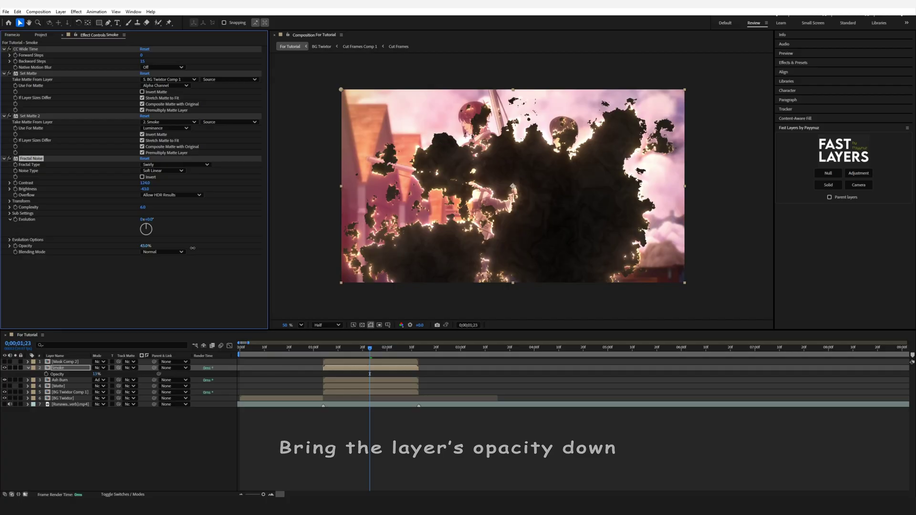
pyautogui.moveTo(370, 348); pyautogui.dragTo(381, 340)
# Drive the Fractal Noise Evolution with the expression time*250.
pyautogui.click(69, 227)
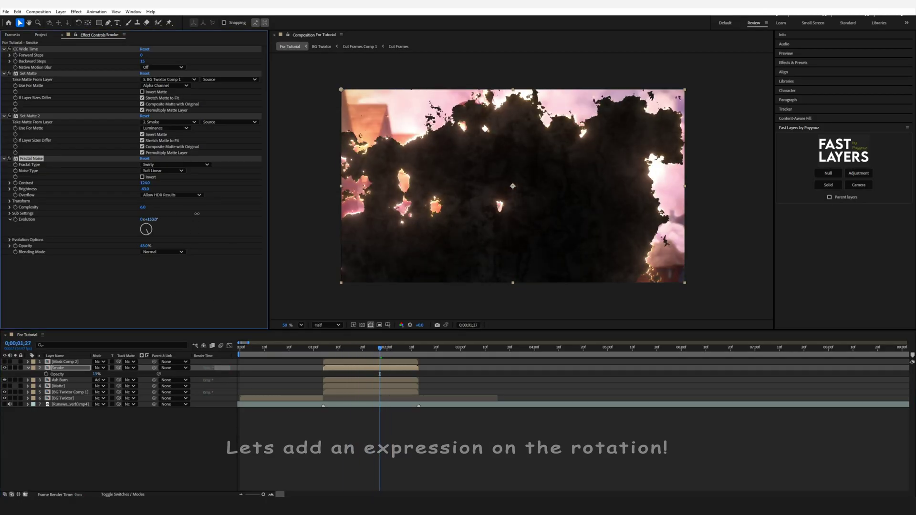
pyautogui.keyDown('alt'); pyautogui.click(16, 220); pyautogui.keyUp('alt')
pyautogui.write('time*250')
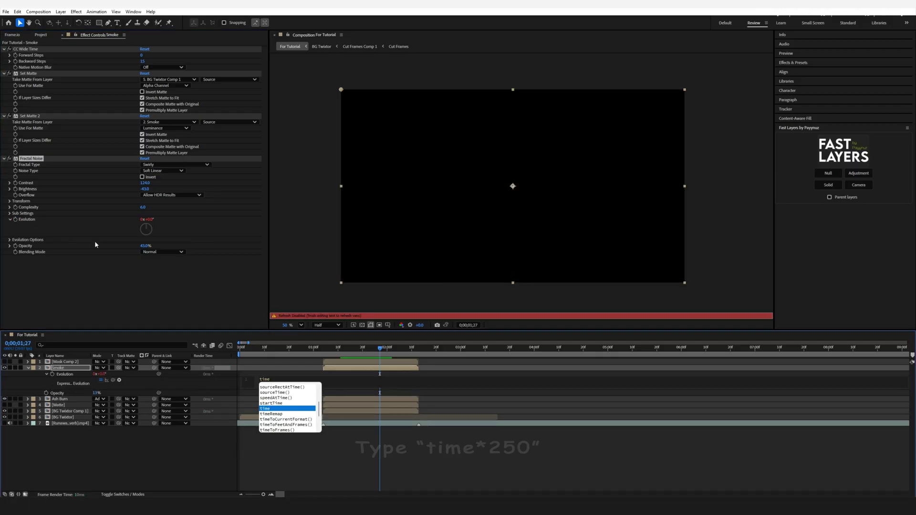
pyautogui.click(367, 358)
pyautogui.moveTo(366, 358); pyautogui.dragTo(392, 357)
# Set the Fractal Noise blending mode to Multiply.
pyautogui.click(163, 252)
pyautogui.click(152, 301)
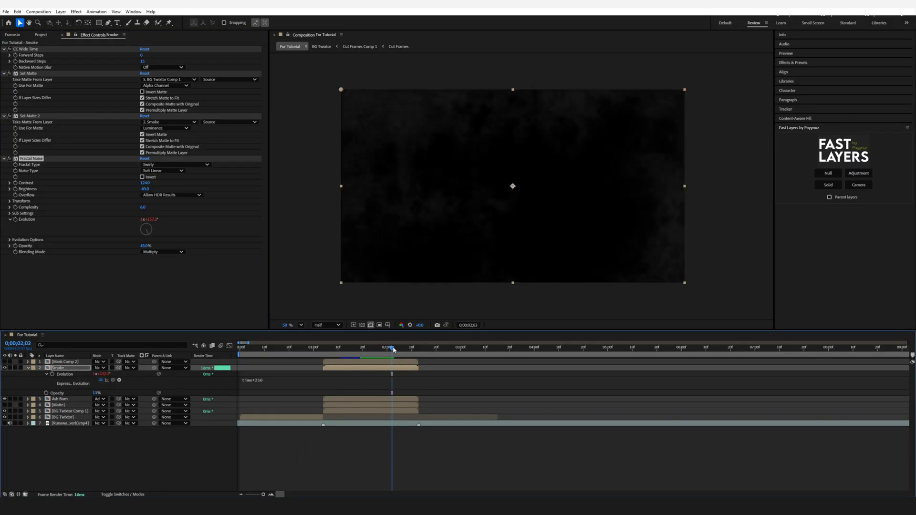
pyautogui.moveTo(402, 347); pyautogui.dragTo(395, 346)
pyautogui.click(95, 394)
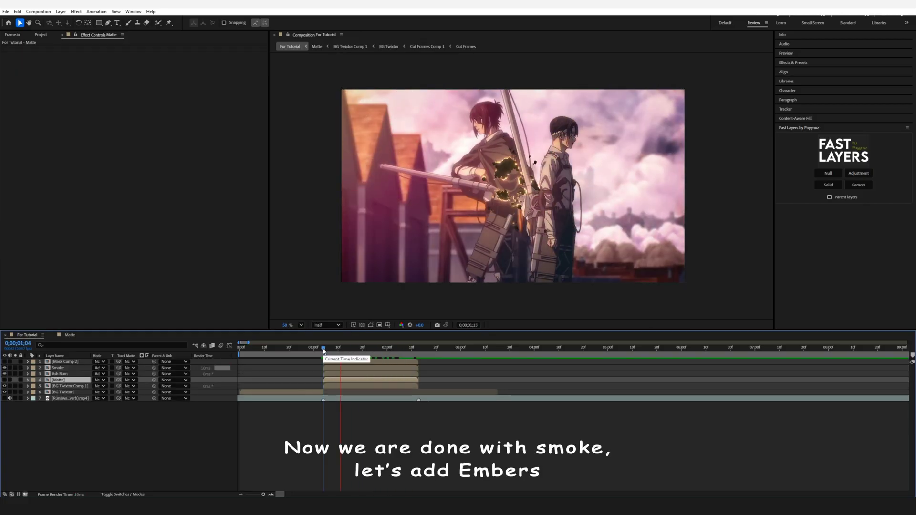
# Rename the Matte copy to Embers and add CC Wide Time with Forward 0, Backward 35.
pyautogui.moveTo(323, 351); pyautogui.dragTo(332, 352)
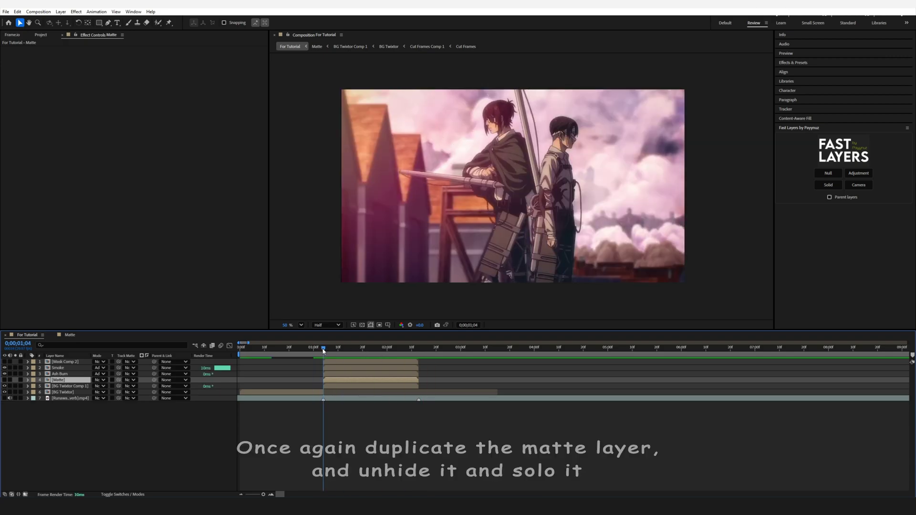
pyautogui.rightClick(62, 380)
pyautogui.click(76, 362)
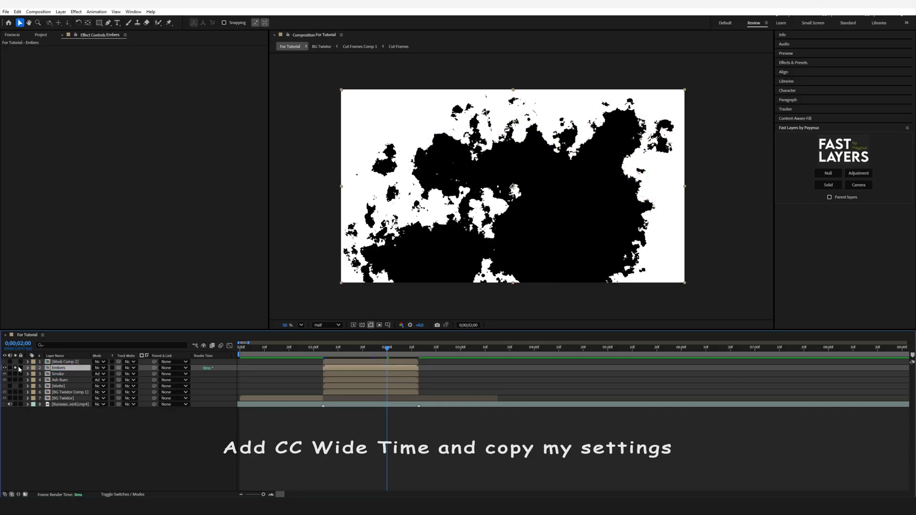
pyautogui.write('cc wide')
pyautogui.press('Return')
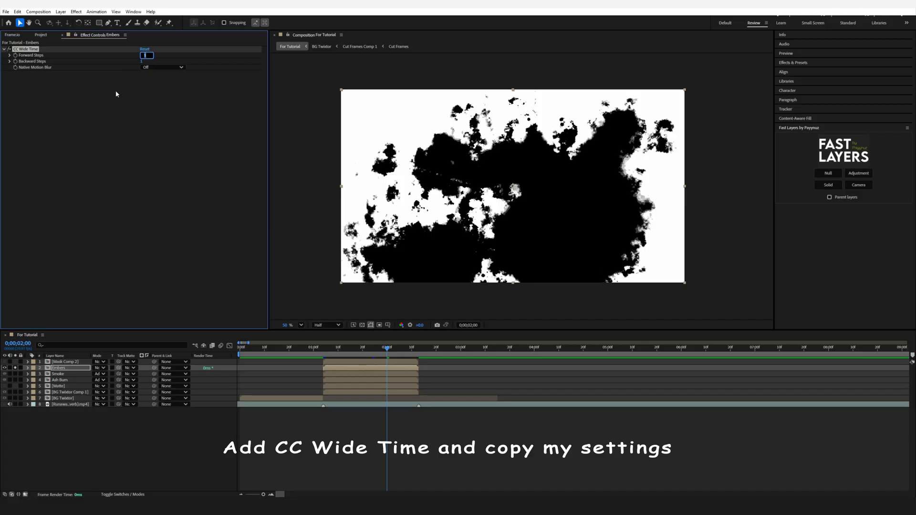
pyautogui.write('0')
pyautogui.press('Tab')
pyautogui.press('Return')
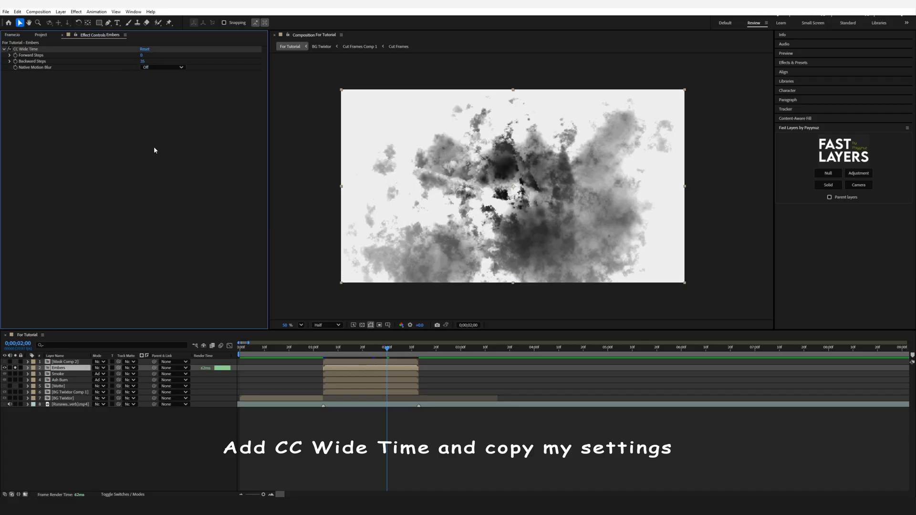
# Add Solid Composite to Embers with a black solid colour.
pyautogui.hotkey('ctrl', 'space')
pyautogui.write('frac')
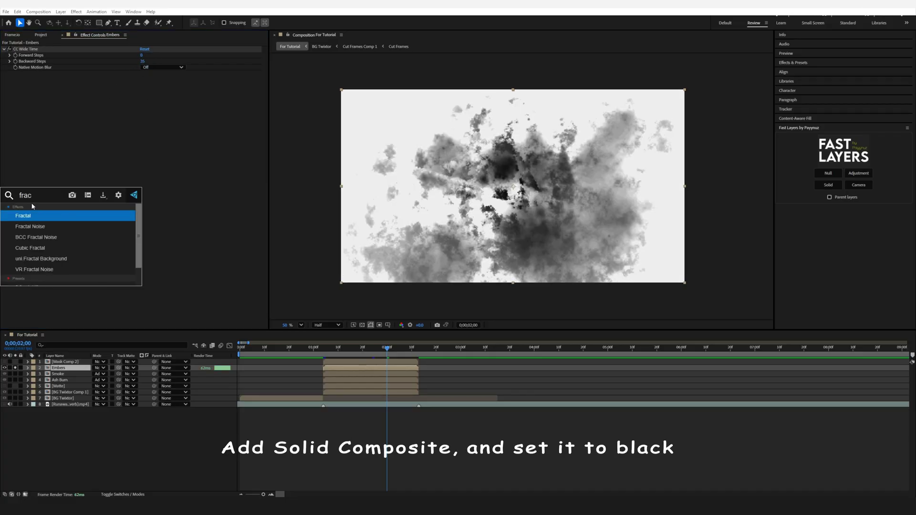
pyautogui.press('Return')
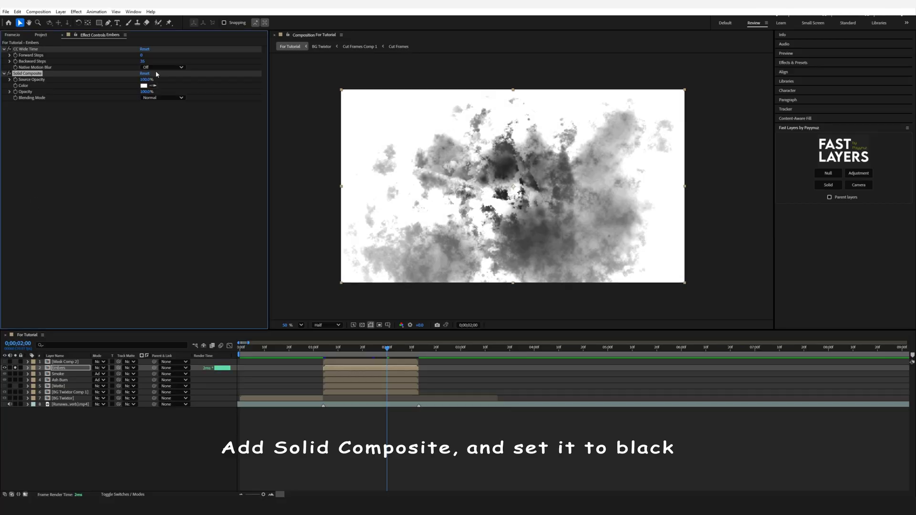
pyautogui.click(144, 85)
pyautogui.click(372, 299)
pyautogui.click(528, 207)
pyautogui.hotkey('ctrl', 'space')
# Add Fractal Noise and legacy Brightness & Contrast with Contrast 80 to Embers.
pyautogui.write('fractal')
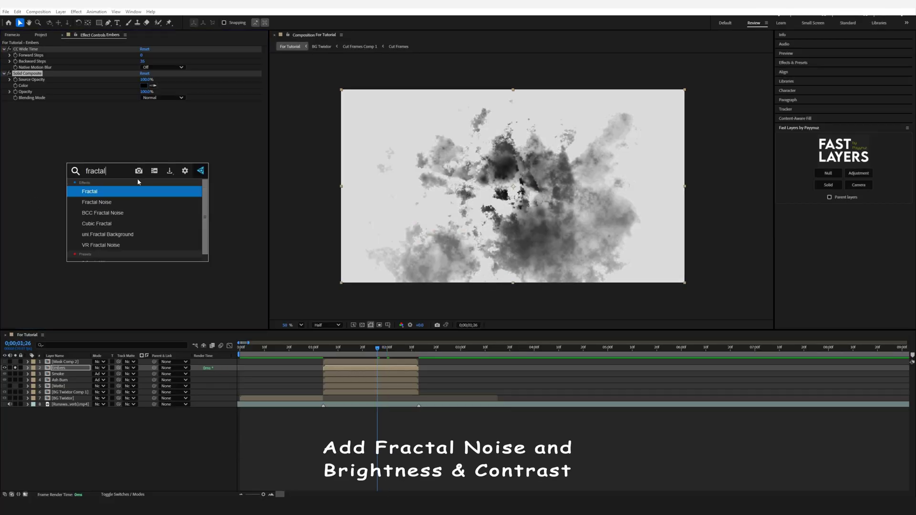
pyautogui.press('Return')
pyautogui.hotkey('ctrl', 'space')
pyautogui.write('bright')
pyautogui.press('Return')
pyautogui.click(142, 222)
pyautogui.moveTo(141, 215); pyautogui.dragTo(158, 176)
# Raise Fractal contrast, lower its brightness, set it to Multiply, and add Set Matte.
pyautogui.moveTo(155, 129)
pyautogui.mouseDown()
pyautogui.moveTo(167, 129)
pyautogui.moveTo(122, 137)
pyautogui.mouseUp()
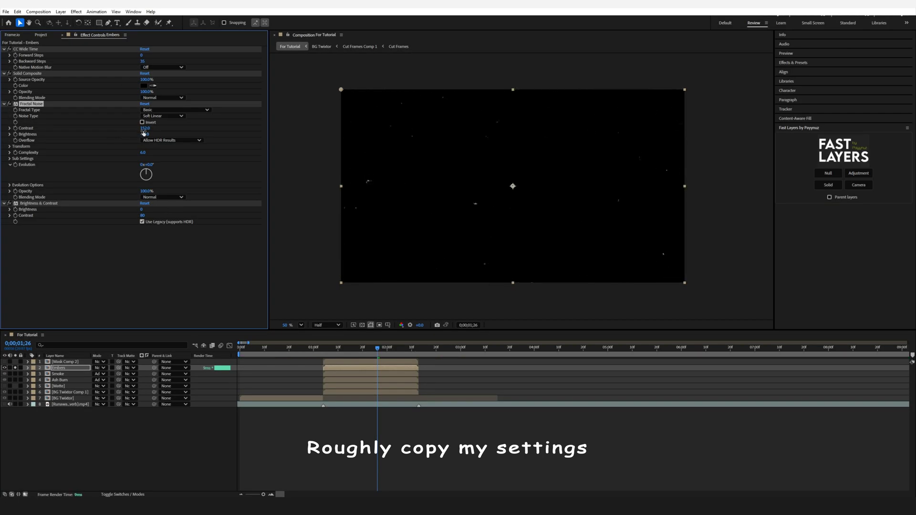
pyautogui.moveTo(153, 128); pyautogui.dragTo(152, 134)
pyautogui.click(363, 348)
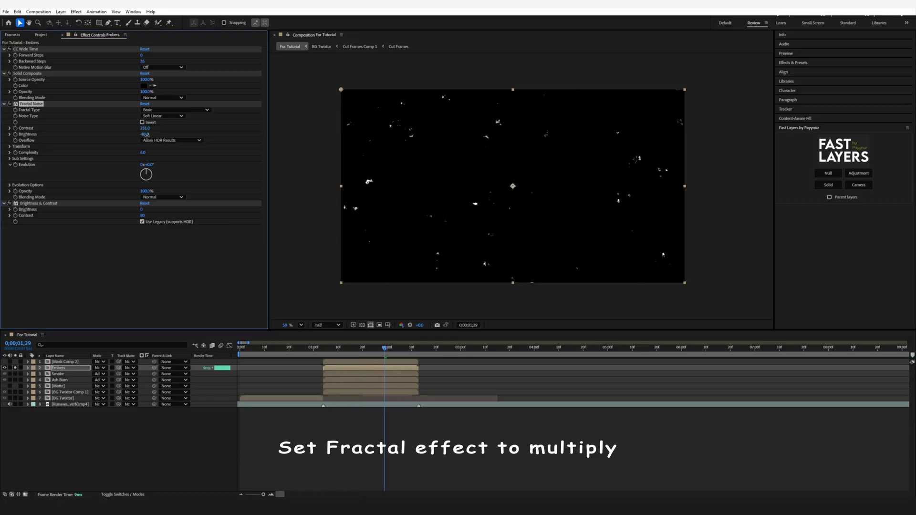
pyautogui.click(162, 197)
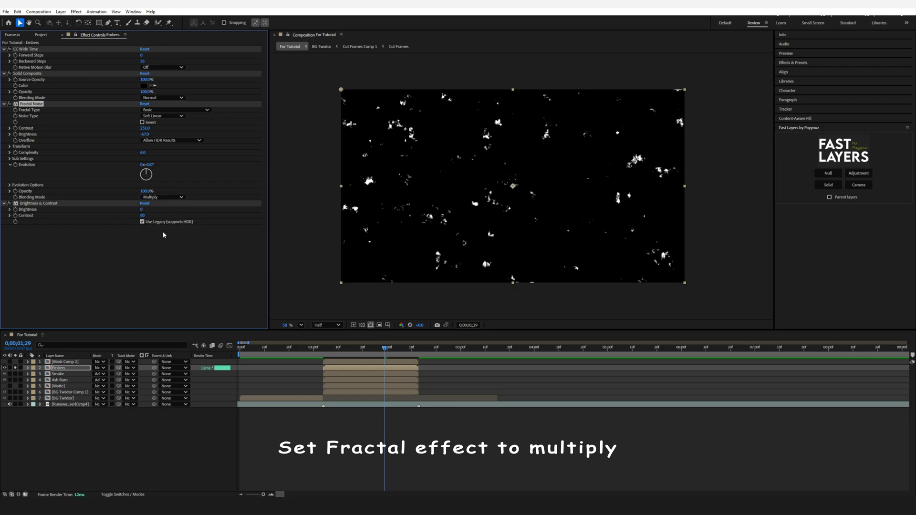
pyautogui.click(160, 234)
pyautogui.hotkey('ctrl', 'space')
pyautogui.write('set matte')
pyautogui.press('Return')
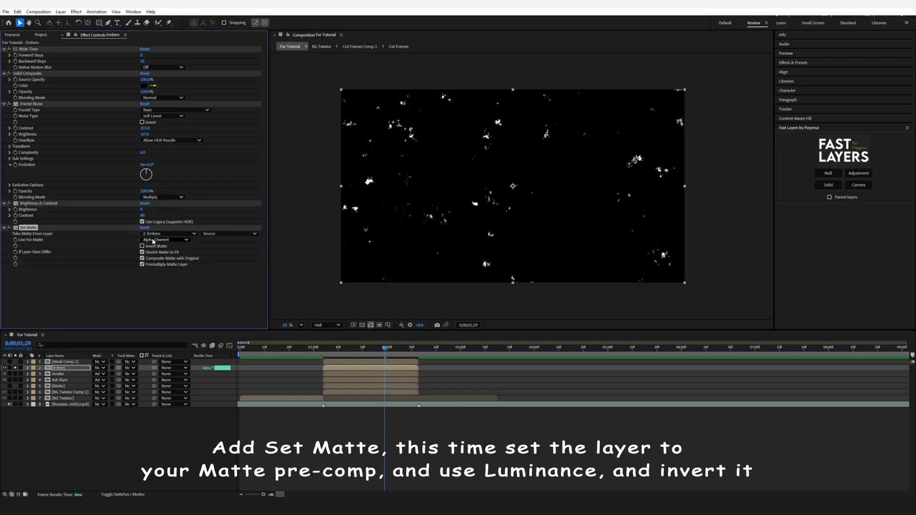
# Set the Embers Set Matte to the Matte layer's luminance, inverted.
pyautogui.click(154, 234)
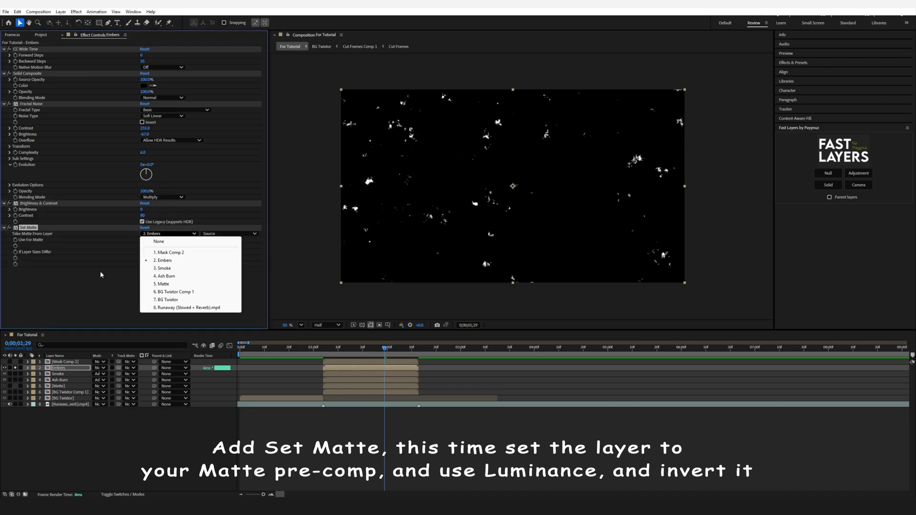
pyautogui.click(153, 284)
pyautogui.click(164, 239)
pyautogui.click(158, 252)
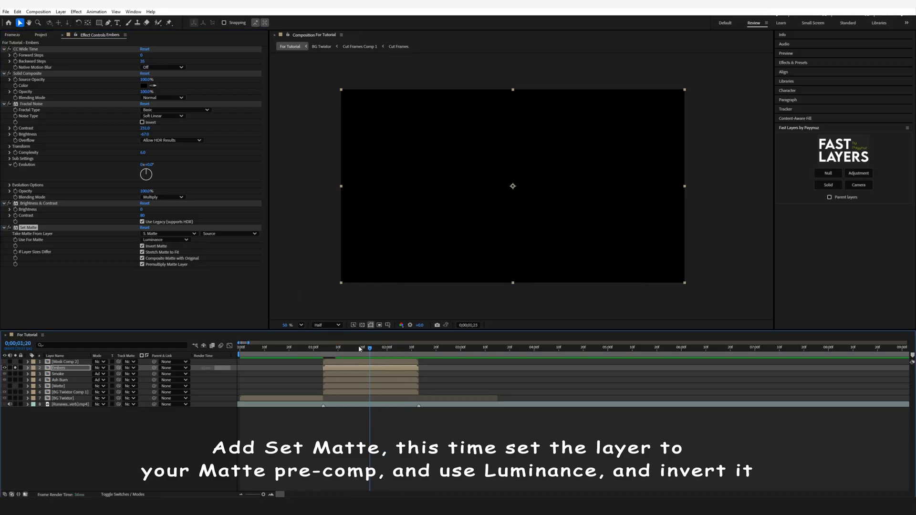
# At a later frame, raise the Fractal Noise contrast to about 236.
pyautogui.moveTo(388, 341); pyautogui.dragTo(413, 332)
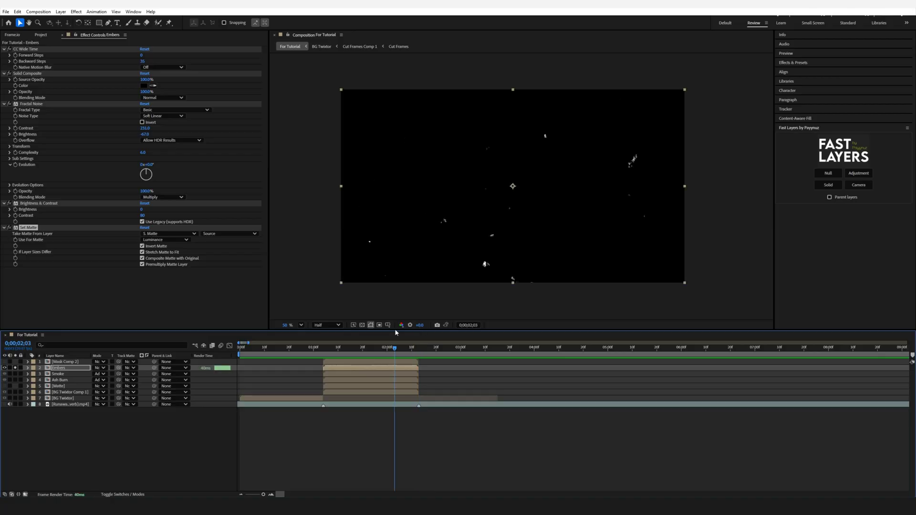
pyautogui.moveTo(147, 129); pyautogui.dragTo(149, 129)
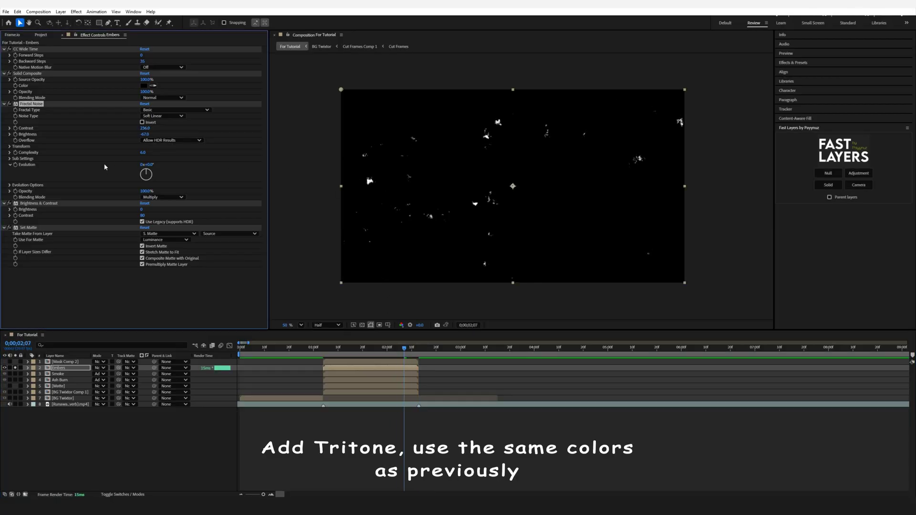
pyautogui.hotkey('ctrl', 'space')
# Apply Tritone to Embers with Ash Burn's orange and red colours, then save.
pyautogui.write('tritone')
pyautogui.press('Return')
pyautogui.click(59, 380)
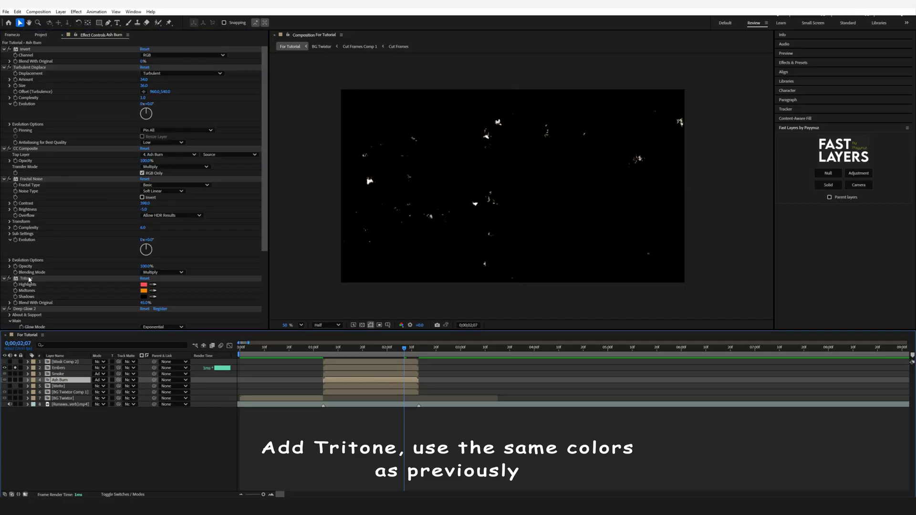
pyautogui.hotkey('ctrl', 'Up')
pyautogui.hotkey('ctrl', 'Up')
pyautogui.hotkey('ctrl', 's')
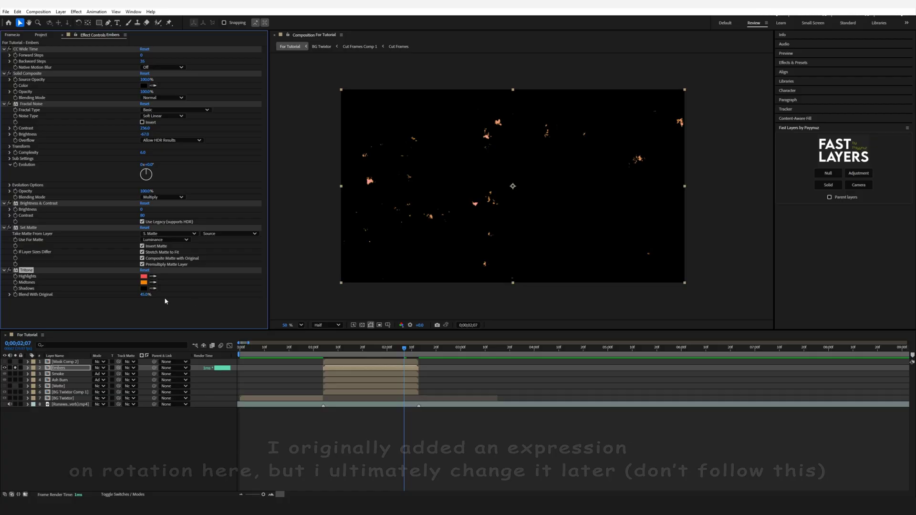
# Drive the Embers Fractal Noise Evolution with the expression time*250.
pyautogui.keyDown('alt'); pyautogui.click(15, 164); pyautogui.keyUp('alt')
pyautogui.write('time*250')
pyautogui.click(402, 349)
pyautogui.press('u')
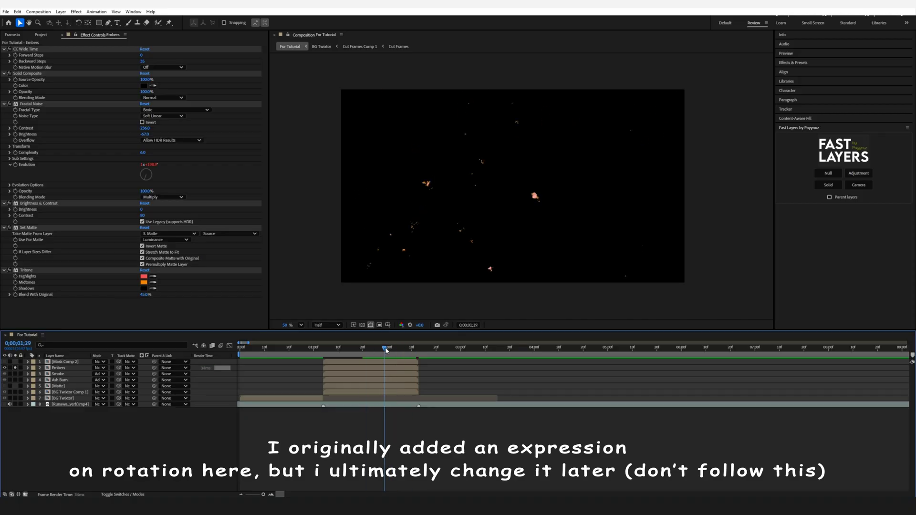
# Raise the Fractal Noise Complexity to about 14.
pyautogui.click(9, 152)
pyautogui.moveTo(143, 152); pyautogui.dragTo(322, 148)
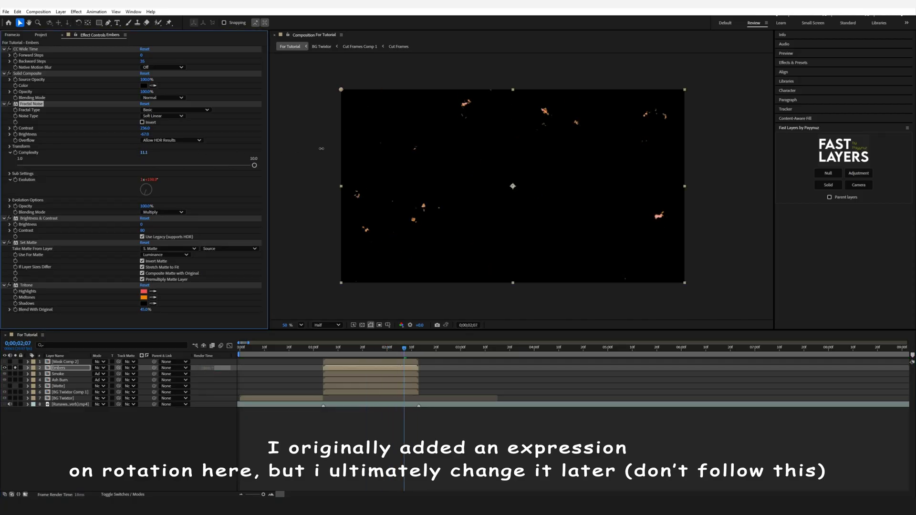
pyautogui.click(10, 152)
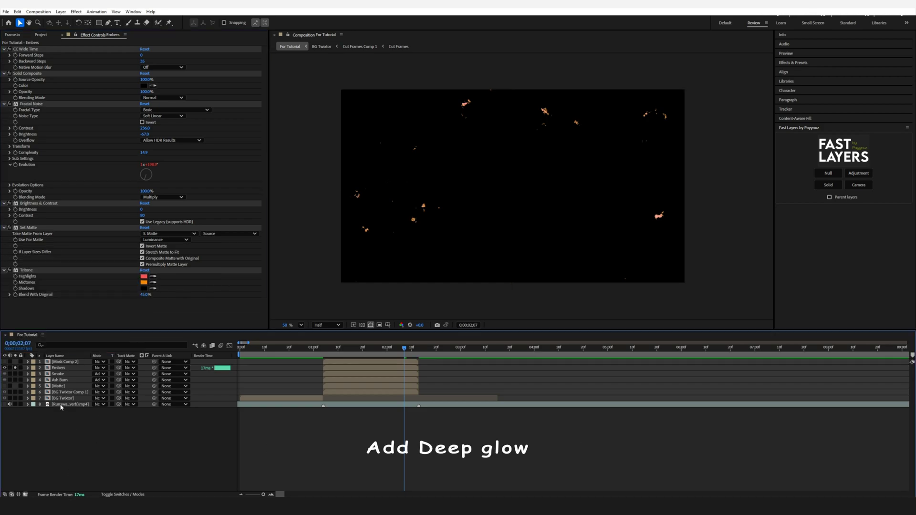
# Copy Ash Burn's Deep Glow onto the Embers layer and preview it.
pyautogui.click(60, 380)
pyautogui.scroll(-5, 12, 244)
pyautogui.click(55, 368)
pyautogui.hotkey('ctrl', 'v')
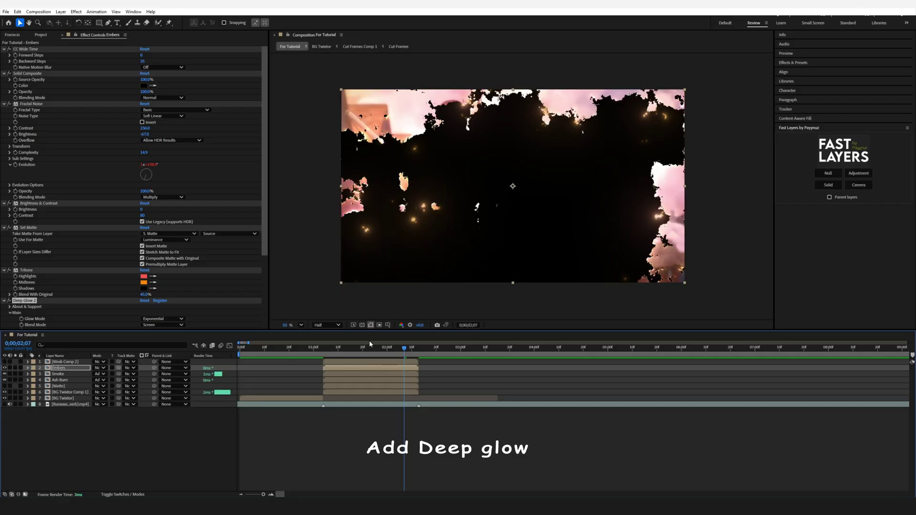
pyautogui.moveTo(328, 347); pyautogui.dragTo(392, 347)
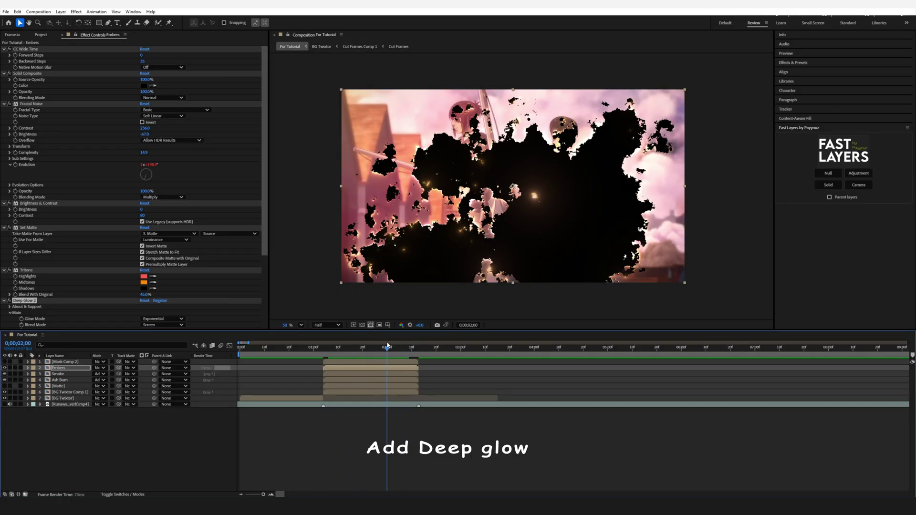
pyautogui.moveTo(392, 348); pyautogui.dragTo(394, 347)
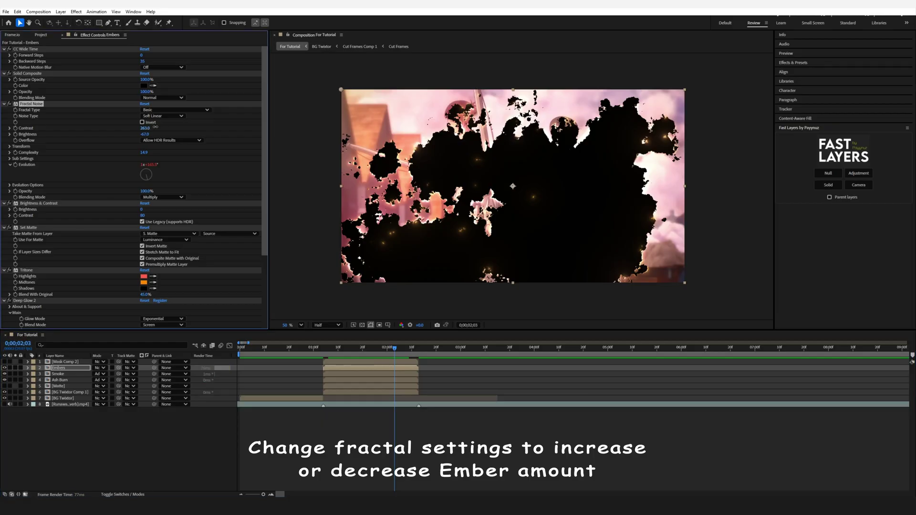
# Adjust Fractal Noise contrast and Sub Influence, settling contrast at 346.
pyautogui.moveTo(153, 128); pyautogui.dragTo(189, 116)
pyautogui.moveTo(400, 353)
pyautogui.mouseDown()
pyautogui.moveTo(377, 349)
pyautogui.moveTo(402, 345)
pyautogui.mouseUp()
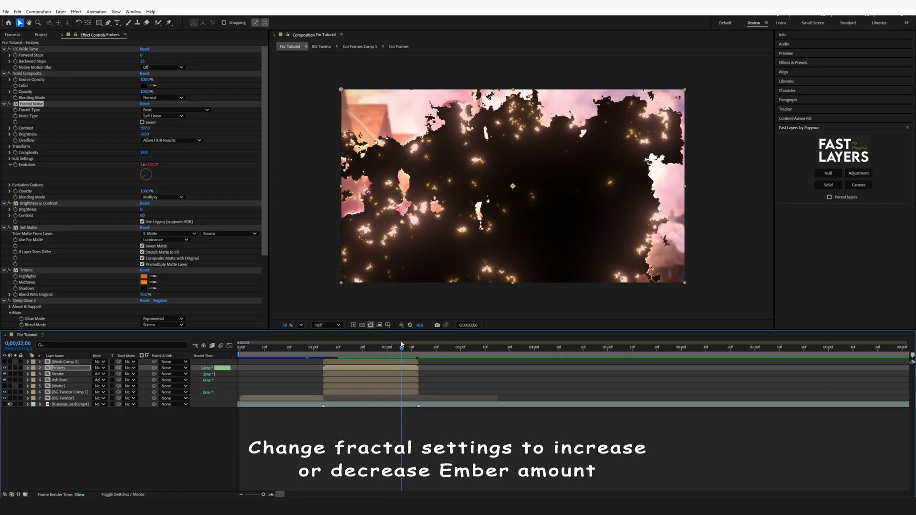
pyautogui.click(9, 158)
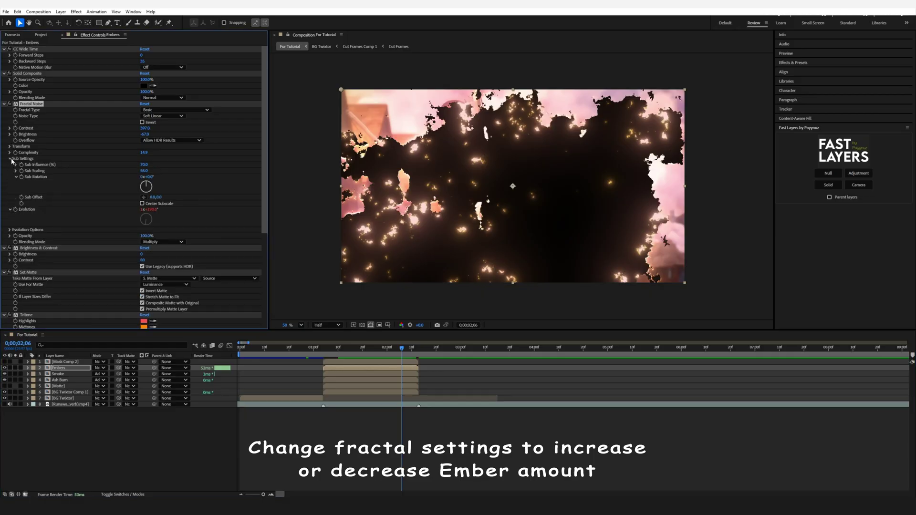
pyautogui.moveTo(161, 164); pyautogui.dragTo(318, 159)
pyautogui.moveTo(145, 165); pyautogui.dragTo(86, 167)
pyautogui.moveTo(138, 131); pyautogui.dragTo(127, 131)
# Remove the Evolution expression from the Embers Fractal Noise.
pyautogui.click(323, 357)
pyautogui.moveTo(323, 357)
pyautogui.mouseDown()
pyautogui.moveTo(380, 351)
pyautogui.moveTo(327, 350)
pyautogui.mouseUp()
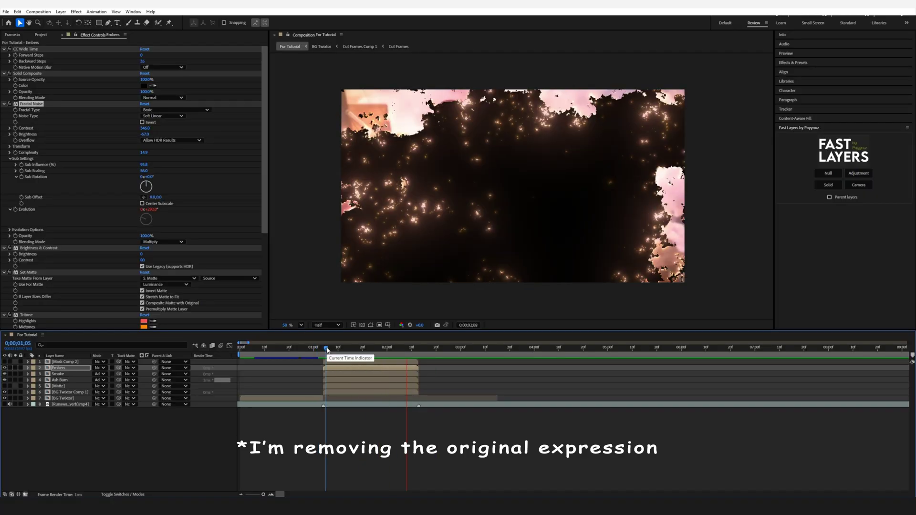
pyautogui.moveTo(328, 349); pyautogui.dragTo(394, 350)
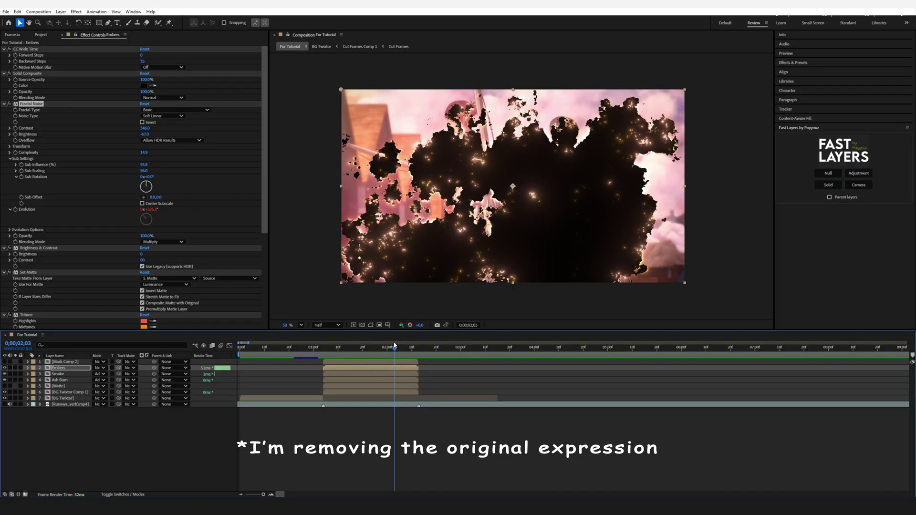
pyautogui.keyDown('alt'); pyautogui.click(15, 209); pyautogui.keyUp('alt')
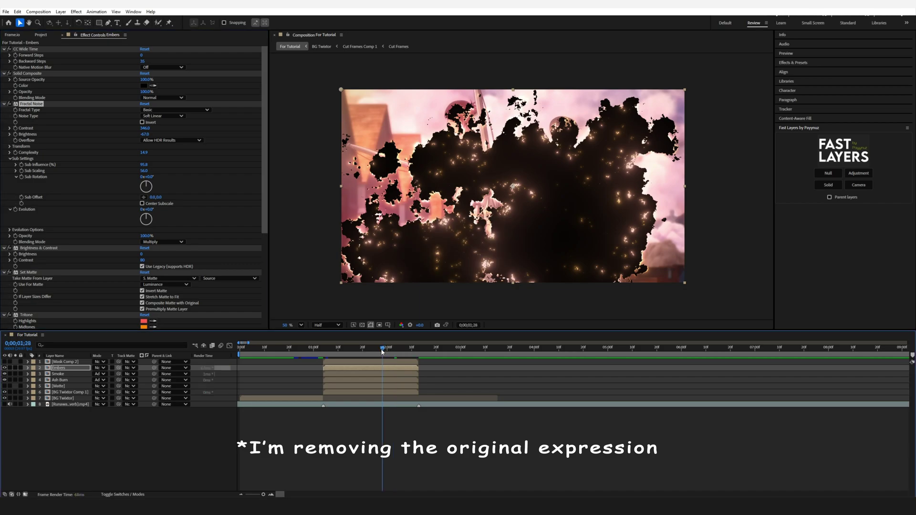
pyautogui.click(381, 347)
pyautogui.moveTo(381, 348); pyautogui.dragTo(378, 344)
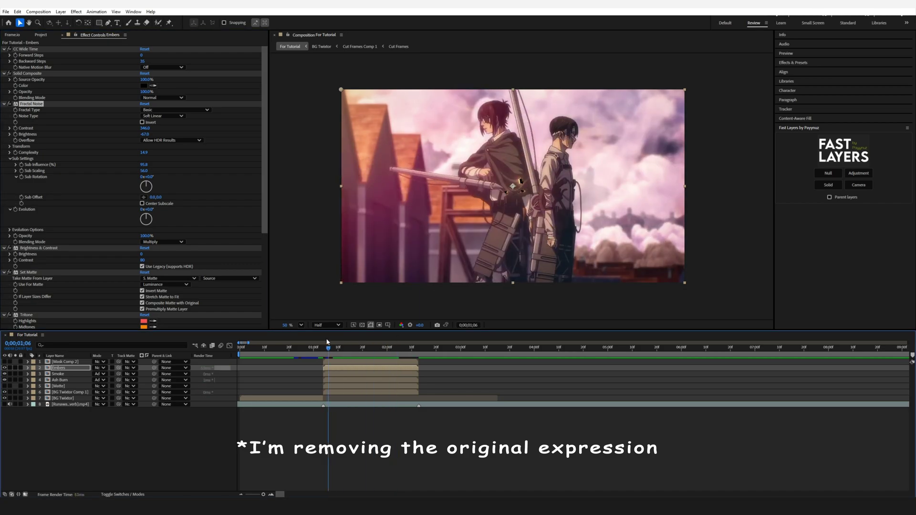
pyautogui.hotkey('ctrl', 'space')
# Apply Turbulent Displace to Embers and raise its Amount to 87.
pyautogui.write('turbulent')
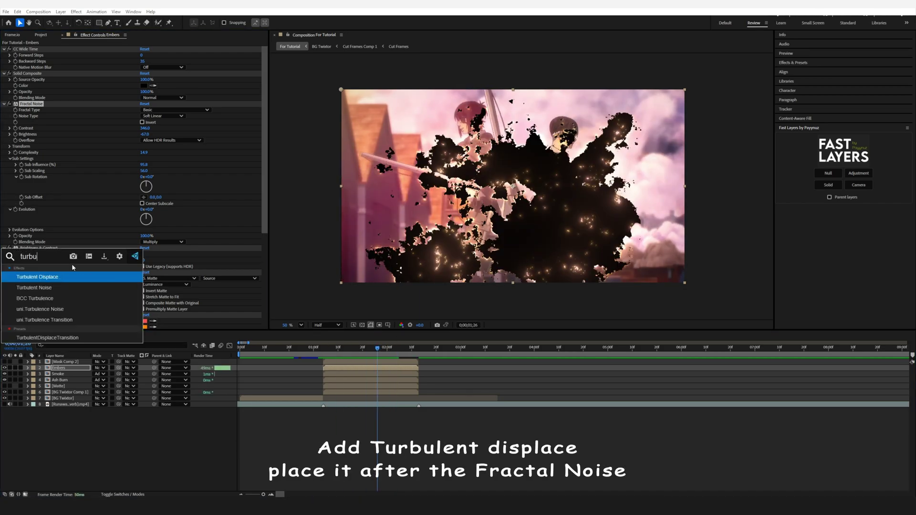
pyautogui.press('Return')
pyautogui.moveTo(144, 262); pyautogui.dragTo(168, 262)
# Collapse Deep Glow, Tritone and Set Matte, then place Turbulent Displace right after Fractal Noise.
pyautogui.click(5, 129)
pyautogui.click(4, 214)
pyautogui.click(5, 196)
pyautogui.moveTo(29, 250)
pyautogui.mouseDown()
pyautogui.moveTo(29, 230)
pyautogui.moveTo(28, 287)
pyautogui.mouseUp()
pyautogui.click(4, 289)
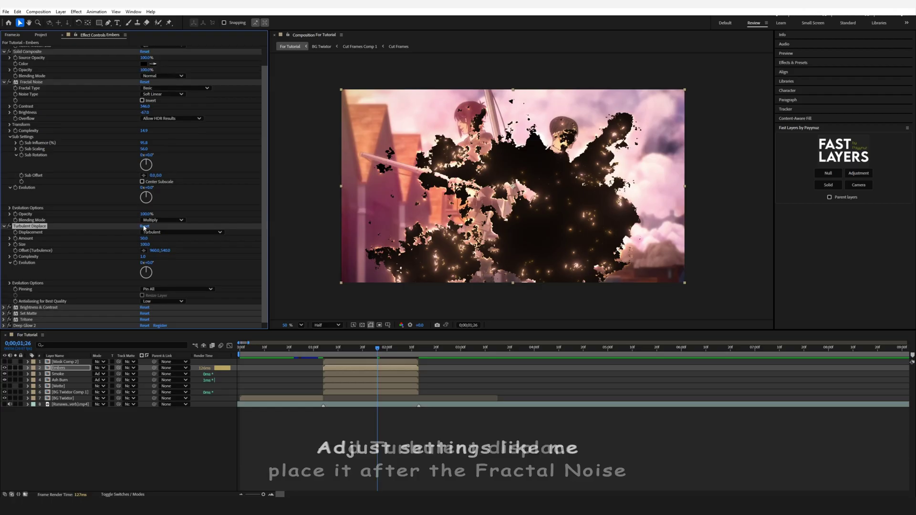
# Set Turbulent Displace Size to 31 and give Evolution the expression time*250.
pyautogui.moveTo(145, 245); pyautogui.dragTo(112, 246)
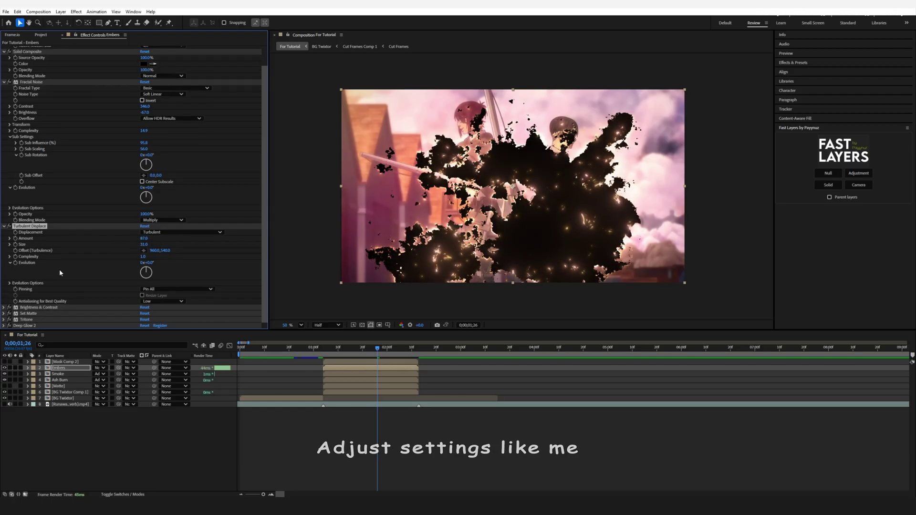
pyautogui.write('time*250')
pyautogui.moveTo(377, 346); pyautogui.dragTo(401, 347)
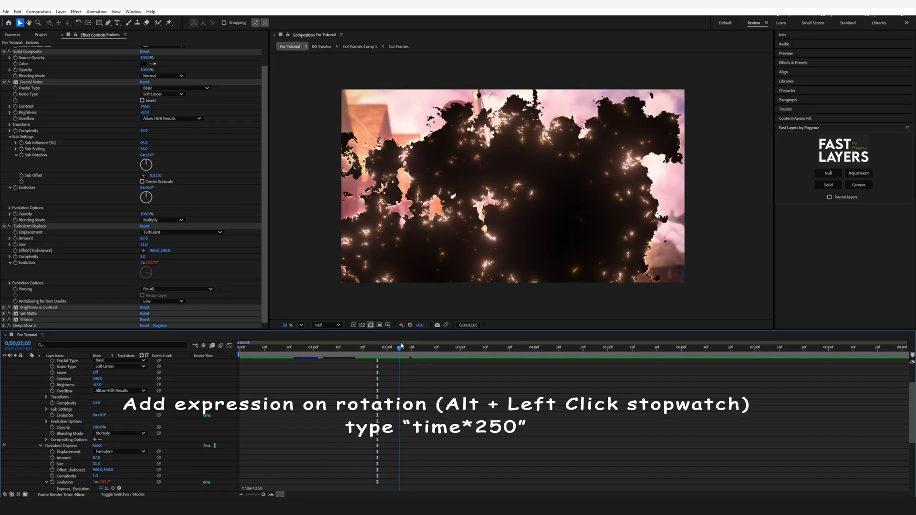
# Raise Complexity to 3.3 and give Offset (Turbulence) the expression [time*50,540].
pyautogui.moveTo(144, 256); pyautogui.dragTo(210, 241)
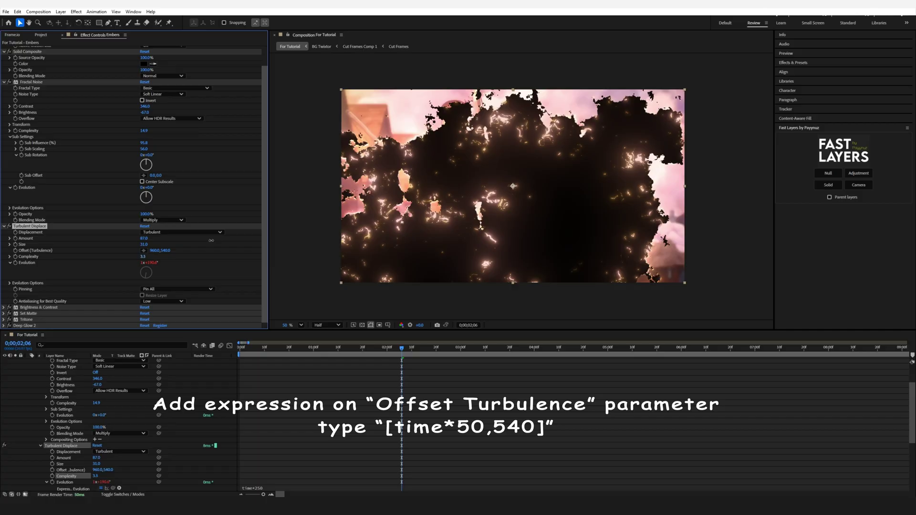
pyautogui.keyDown('alt'); pyautogui.click(15, 250); pyautogui.keyUp('alt')
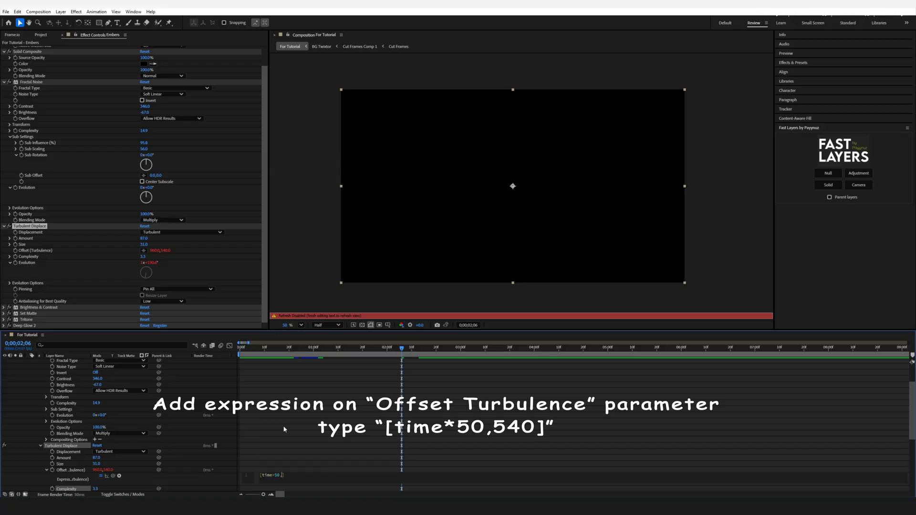
pyautogui.write('540')
# Scrub through the timeline and play back the For Tutorial comp to review the ember burn.
pyautogui.moveTo(350, 347); pyautogui.dragTo(351, 348)
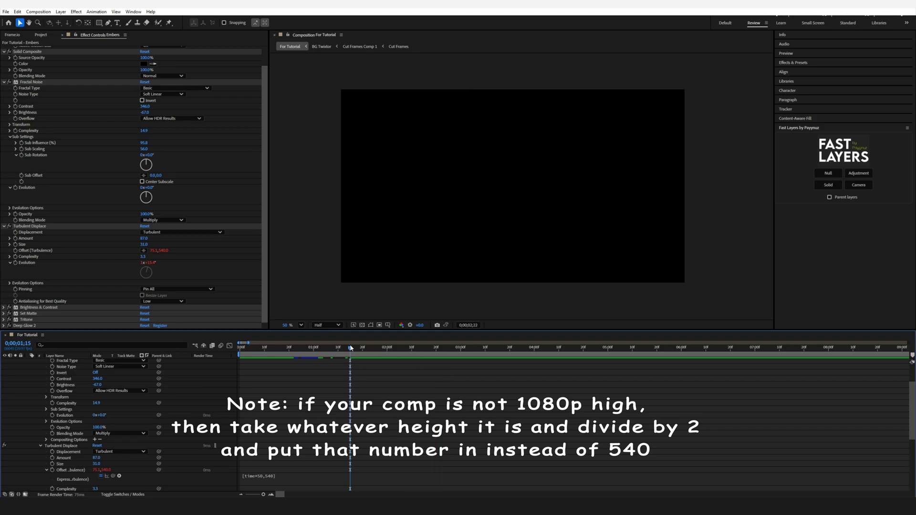
pyautogui.moveTo(350, 348)
pyautogui.mouseDown()
pyautogui.moveTo(426, 357)
pyautogui.moveTo(416, 358)
pyautogui.mouseUp()
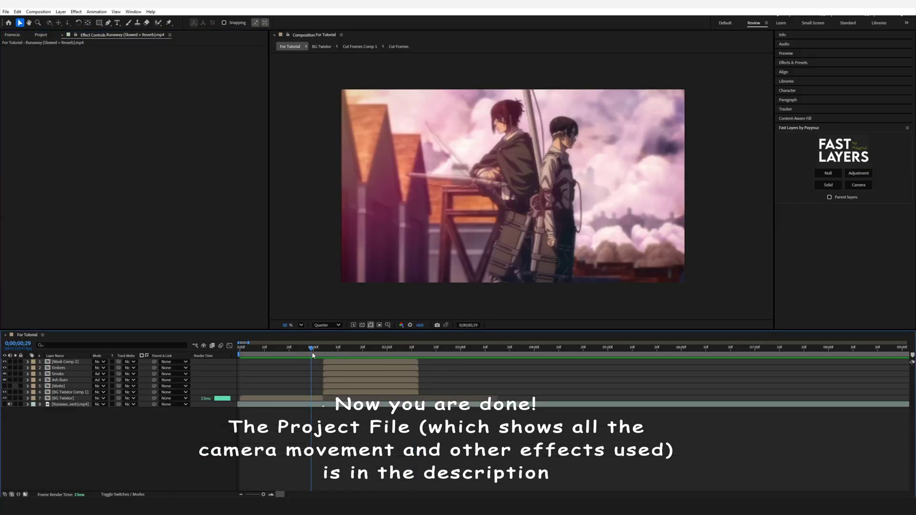
pyautogui.press('space')
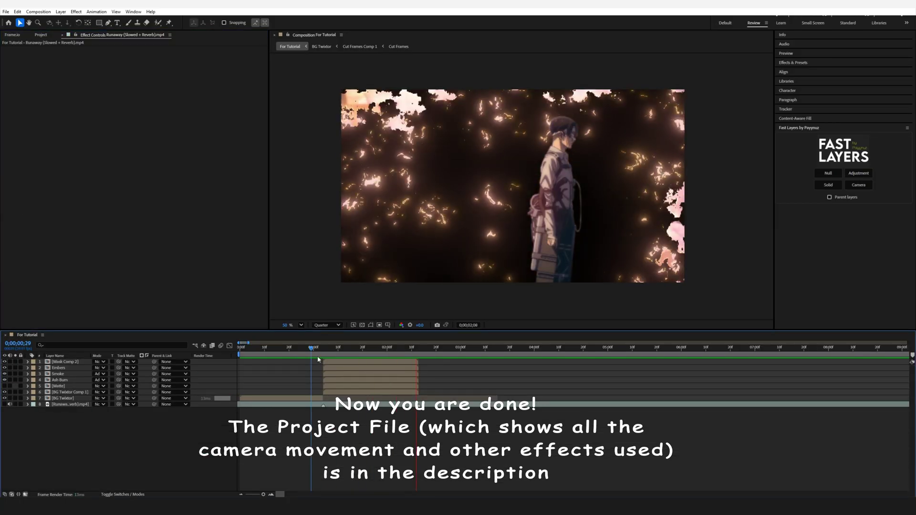